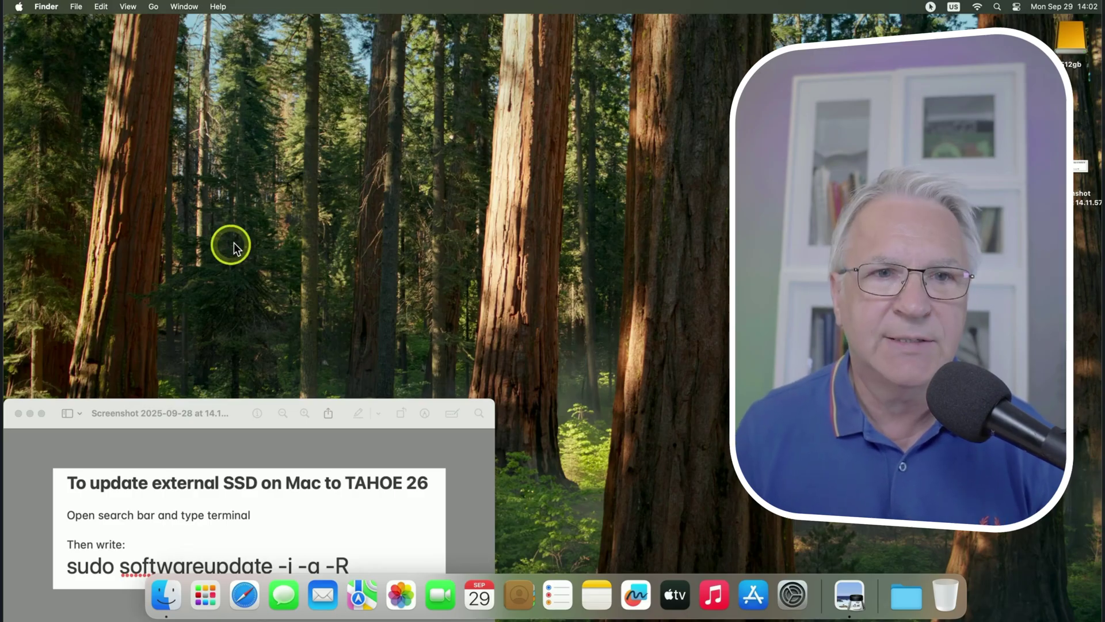
Open Software Update in System Settings from the Apple menu.
{"action": "left_click", "coordinate": [18, 7]}
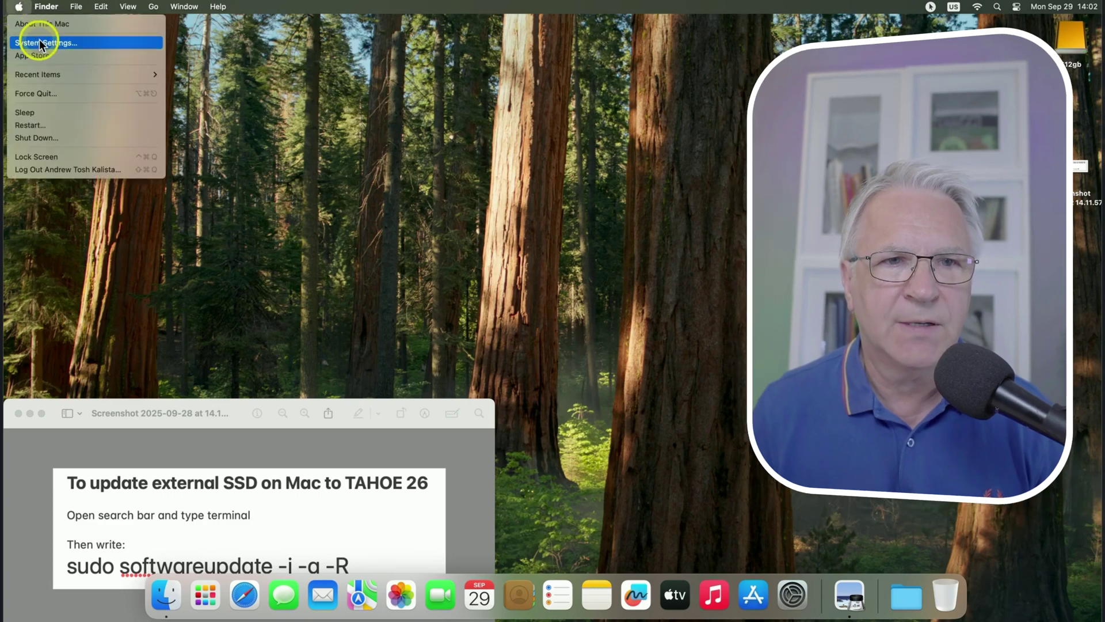
{"action": "left_click", "coordinate": [40, 44]}
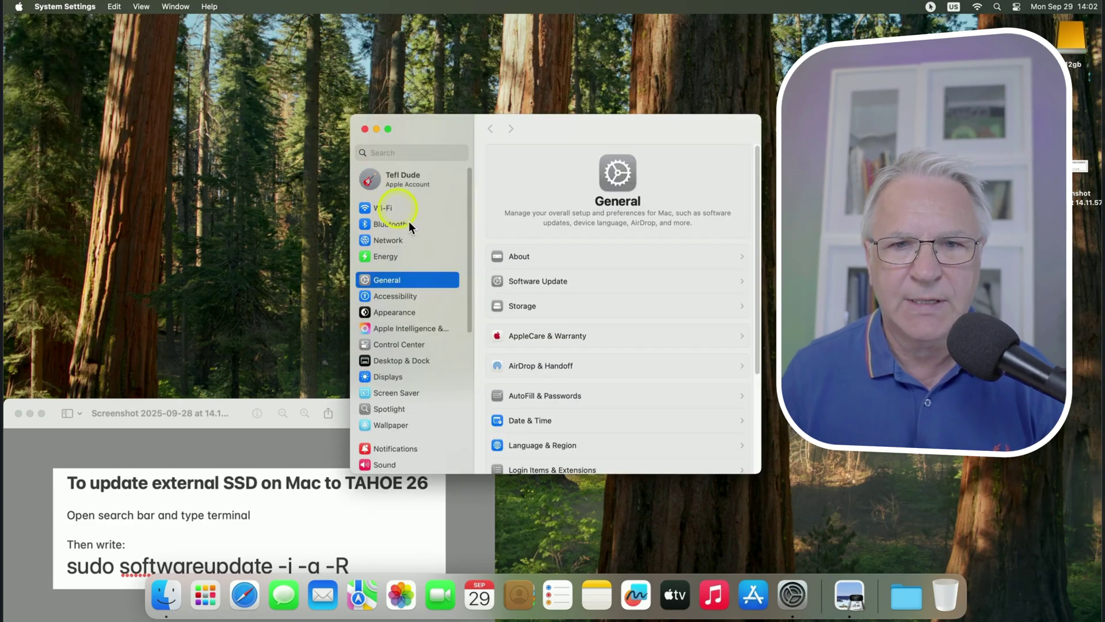
{"action": "left_click", "coordinate": [555, 282]}
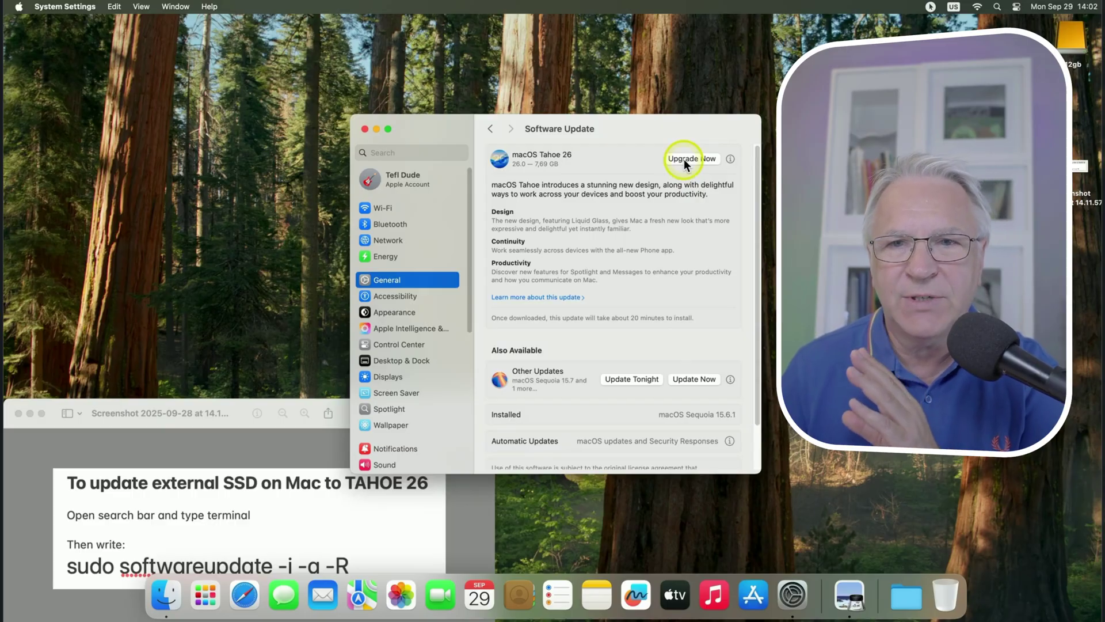
Start the macOS Tahoe 26 upgrade, agreeing to the licence and authorising with the admin password.
{"action": "left_click", "coordinate": [684, 158]}
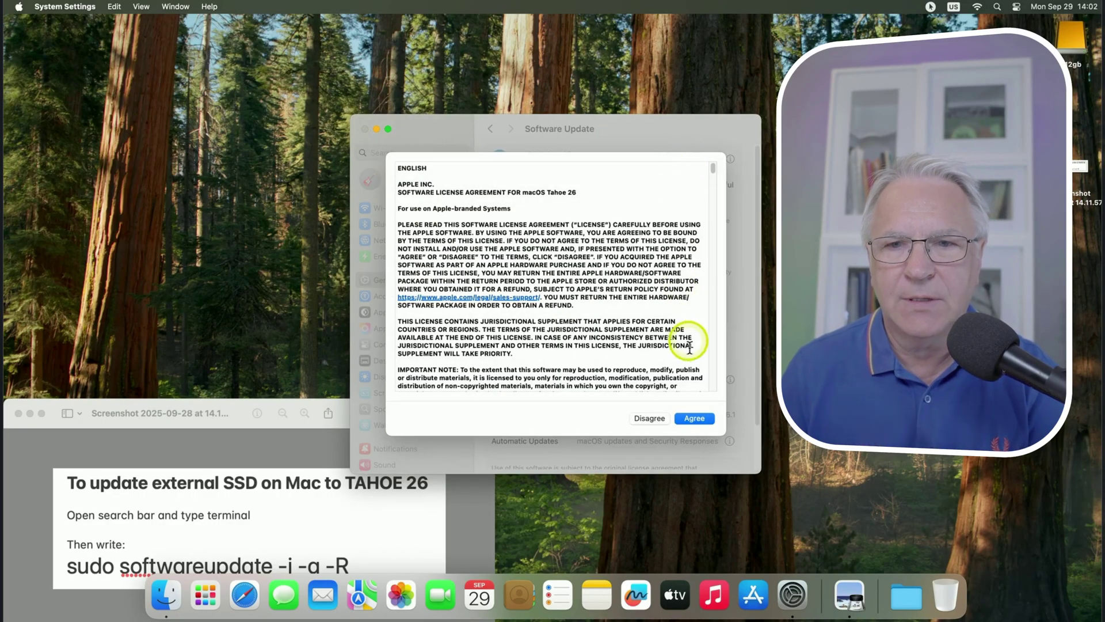
{"action": "left_click", "coordinate": [695, 419]}
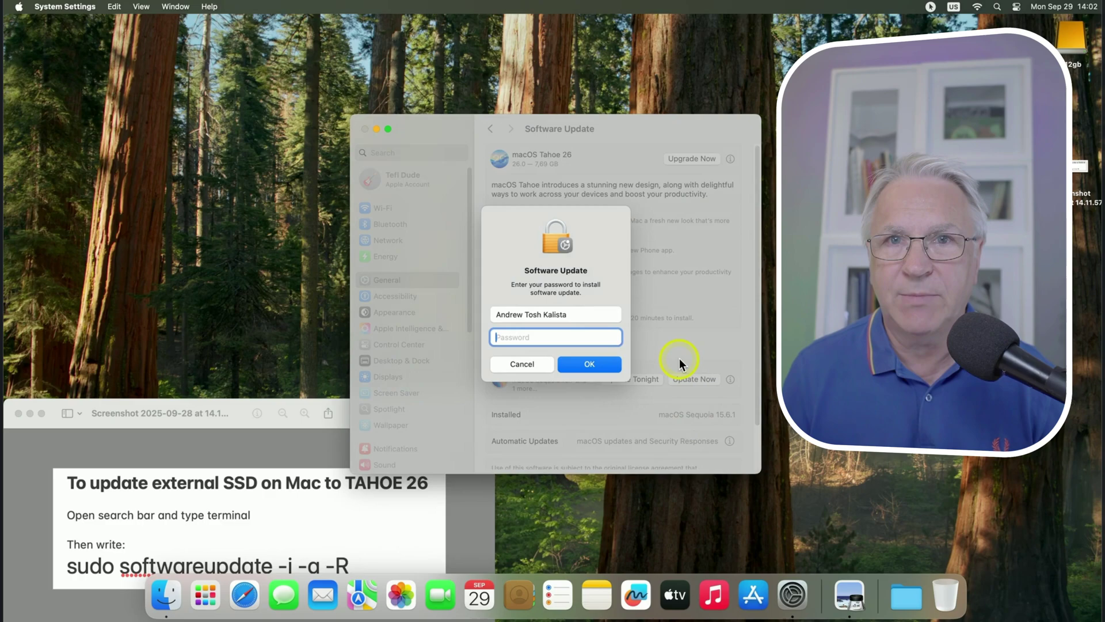
{"action": "type", "text": "••"}
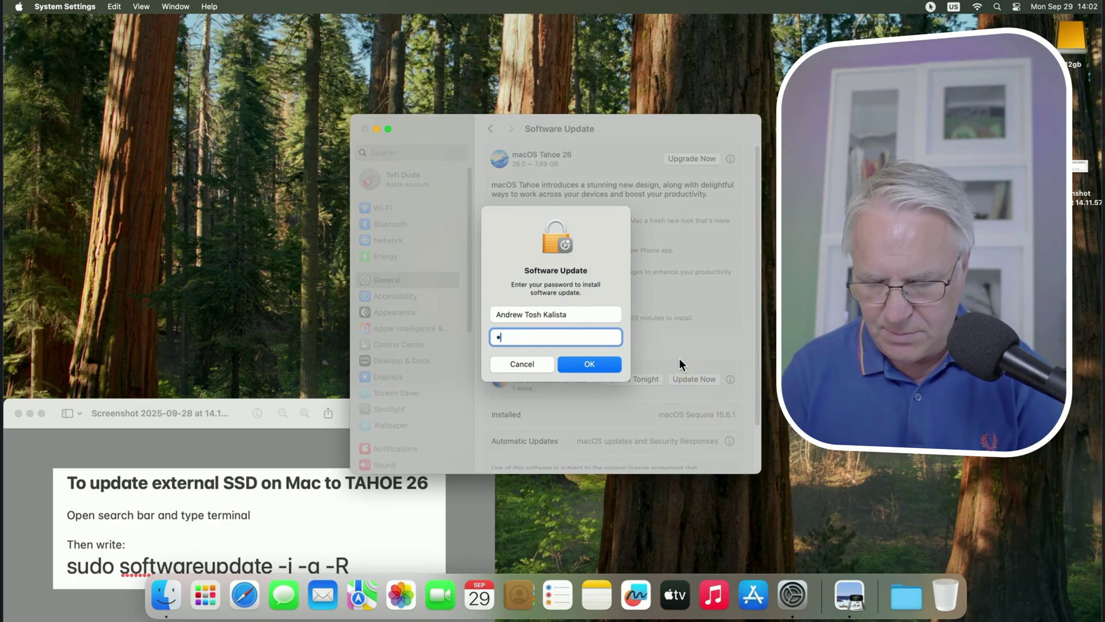
{"action": "type", "text": "••"}
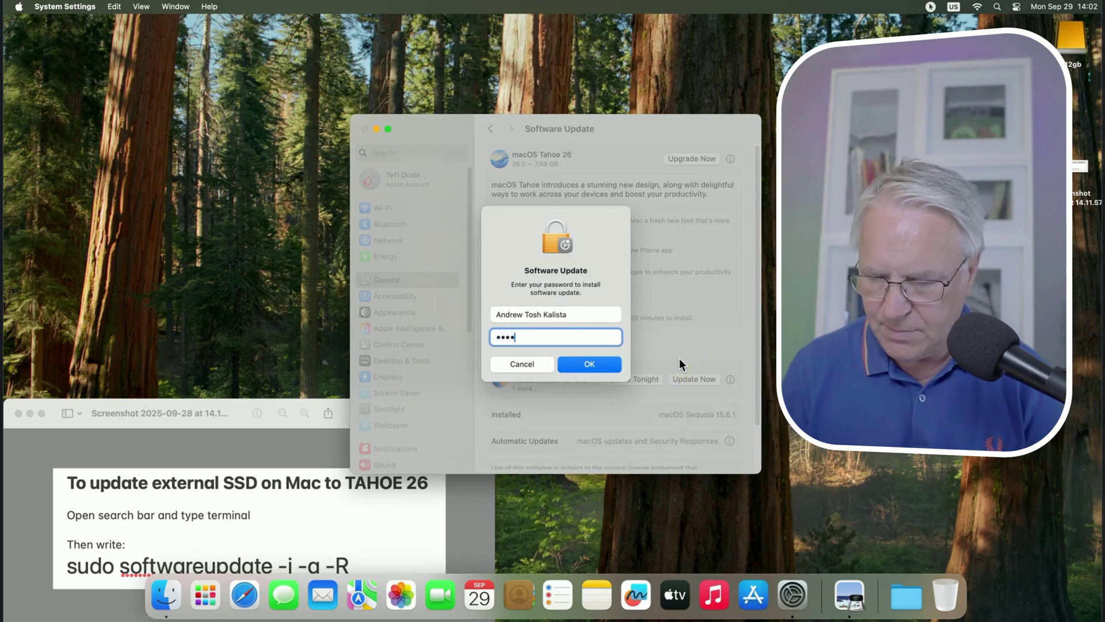
{"action": "type", "text": "•"}
{"action": "key", "text": "Return"}
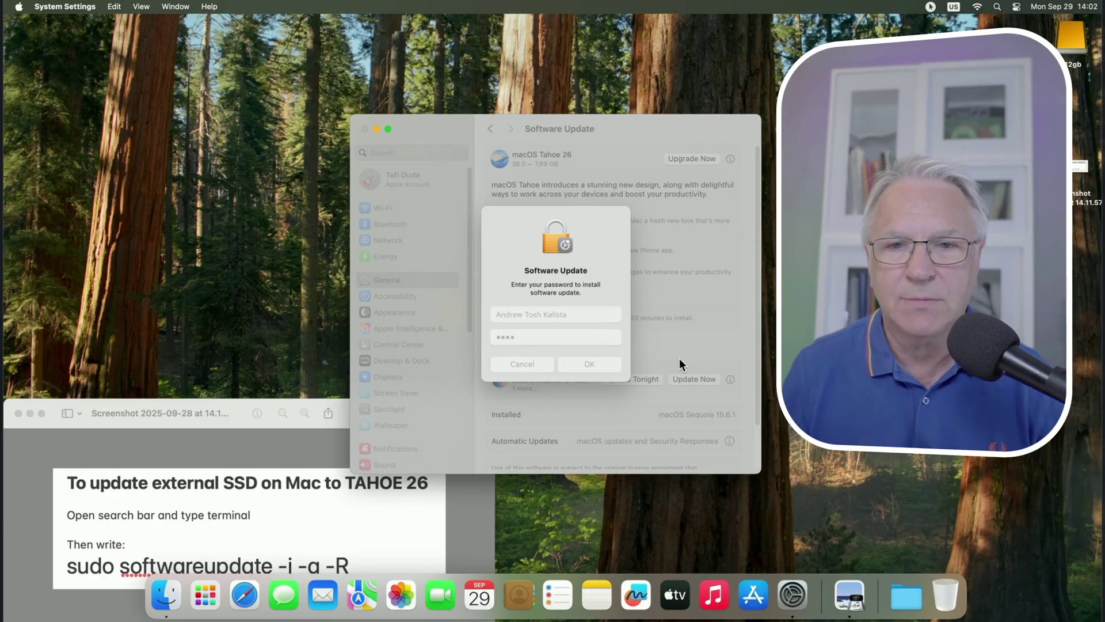
{"action": "left_click", "coordinate": [679, 359]}
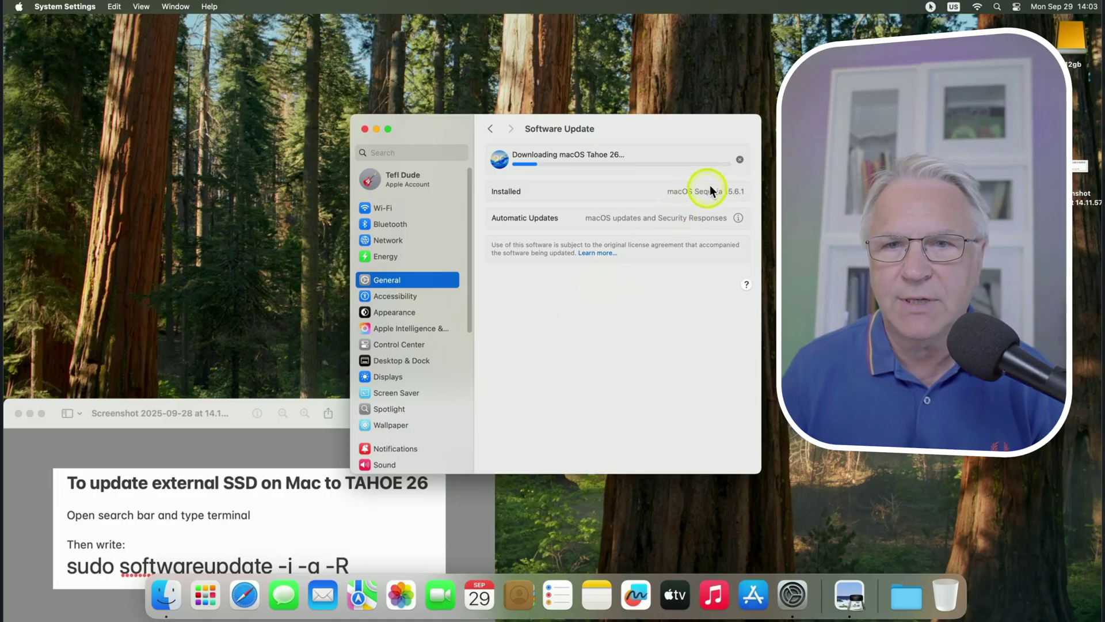
Stop the macOS Tahoe 26 download and move the note and Software Update windows up.
{"action": "left_click", "coordinate": [739, 160]}
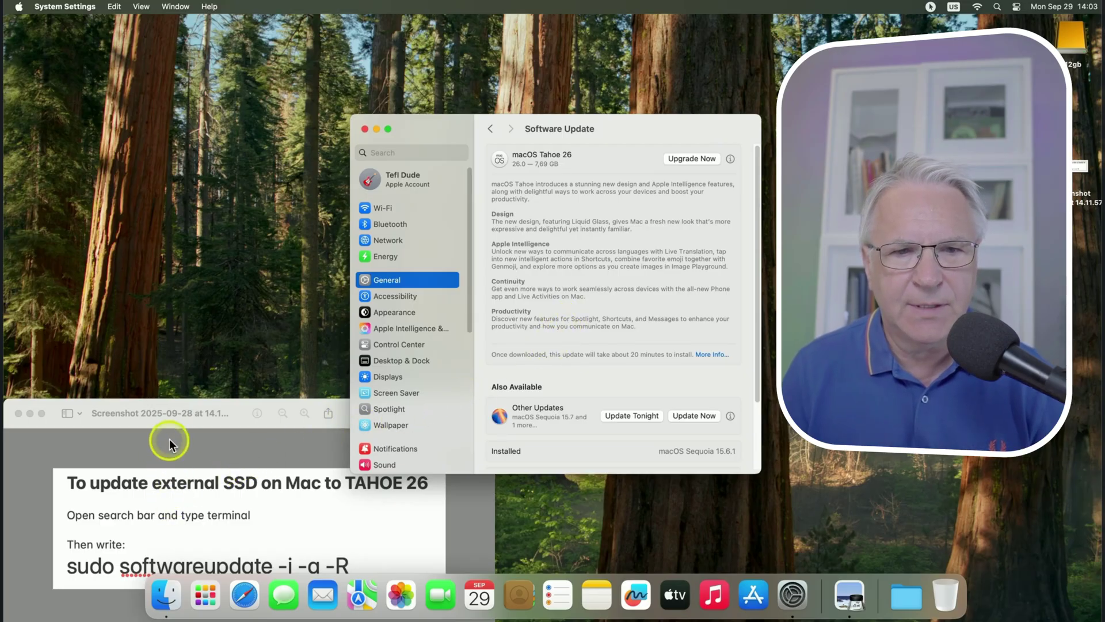
{"action": "left_click_drag", "start_coordinate": [174, 426], "coordinate": [173, 403]}
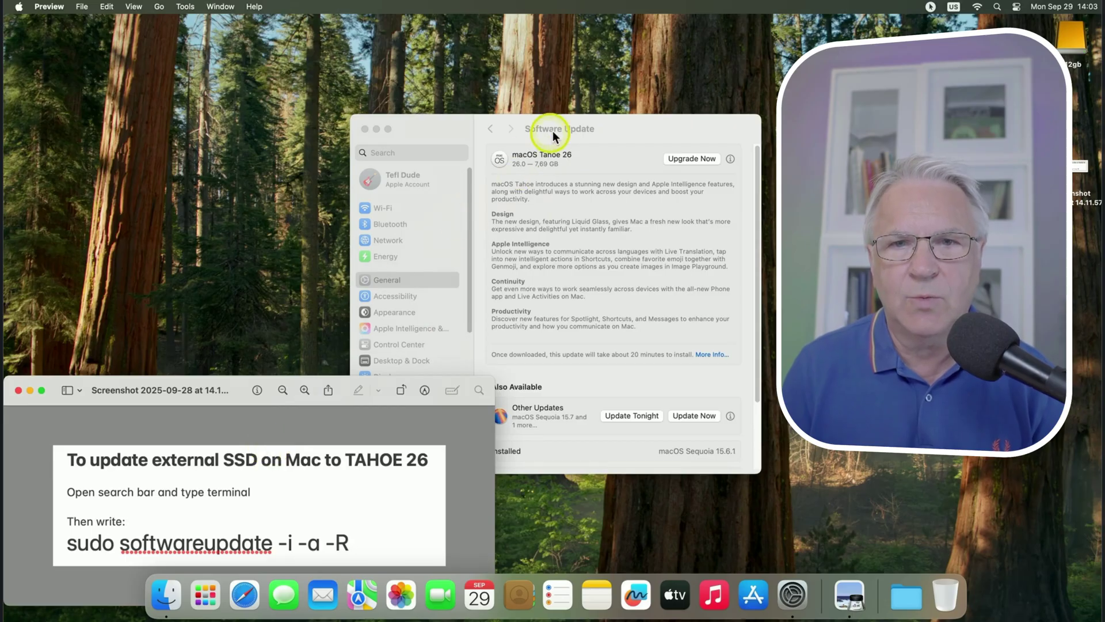
{"action": "left_click_drag", "start_coordinate": [569, 127], "coordinate": [261, 52]}
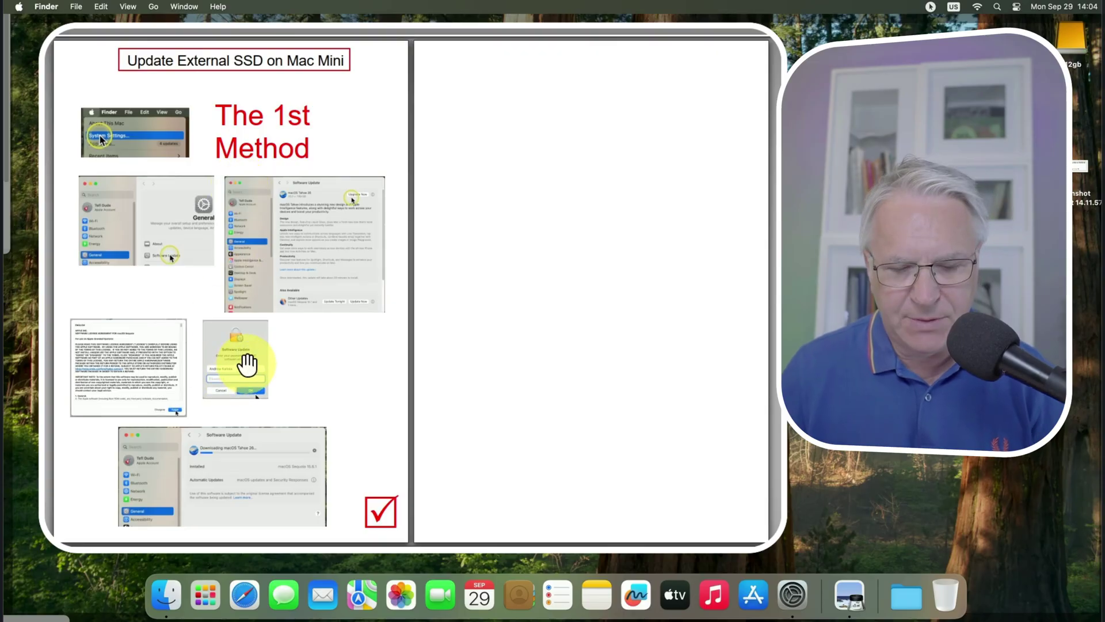
Go to the 2nd Method page on the Terminal approach and scroll through its screenshots.
{"action": "key", "text": "Right"}
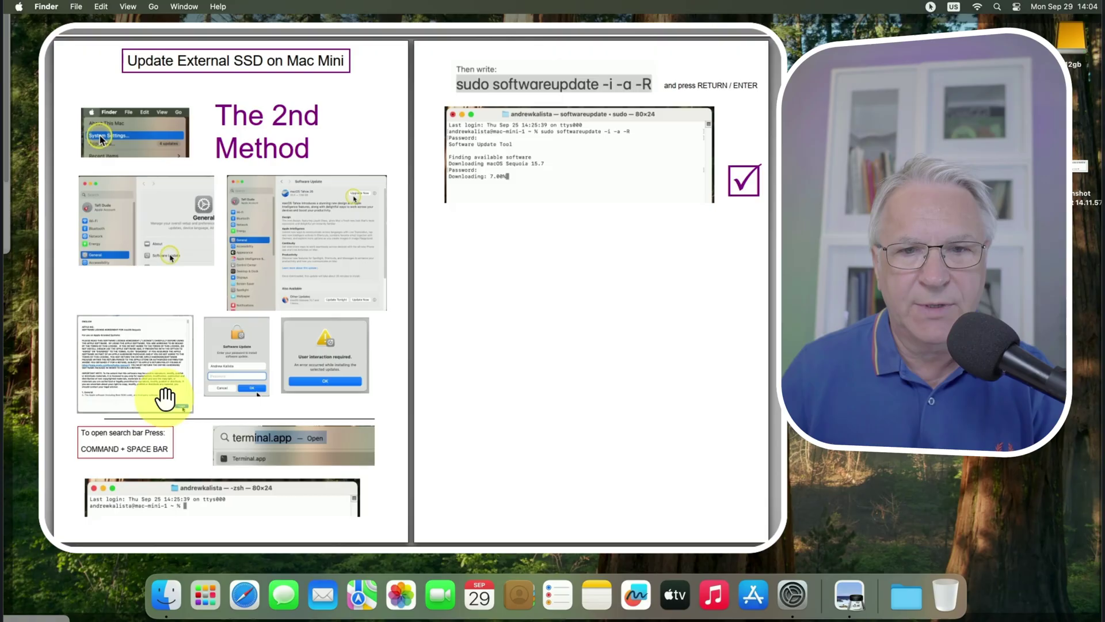
{"action": "scroll", "coordinate": [166, 397], "scroll_direction": "up", "scroll_amount": 6}
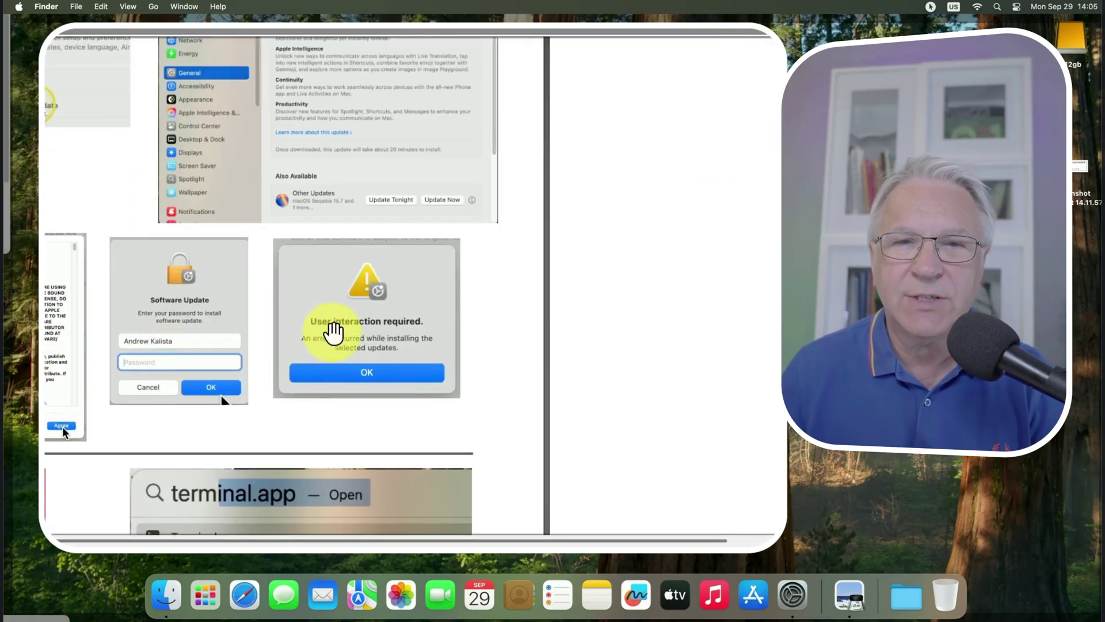
{"action": "scroll", "coordinate": [395, 320], "scroll_direction": "up", "scroll_amount": 5}
{"action": "scroll", "coordinate": [333, 326], "scroll_direction": "down", "scroll_amount": 1}
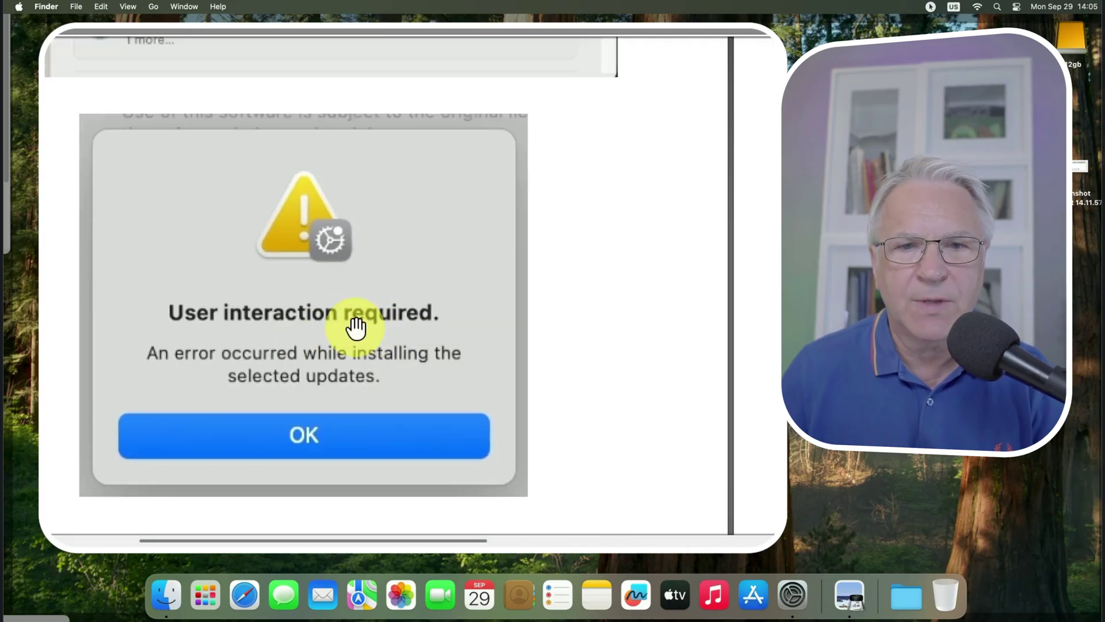
{"action": "scroll", "coordinate": [260, 316], "scroll_direction": "down", "scroll_amount": 6}
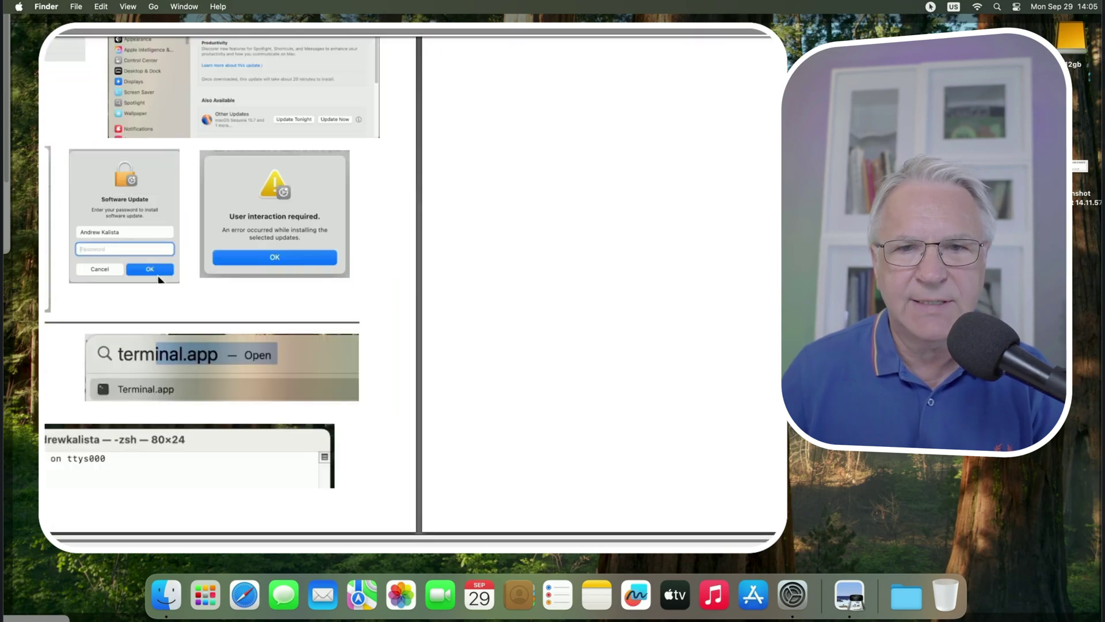
{"action": "scroll", "coordinate": [403, 288], "scroll_direction": "up", "scroll_amount": 4}
{"action": "scroll", "coordinate": [173, 276], "scroll_direction": "down", "scroll_amount": 3}
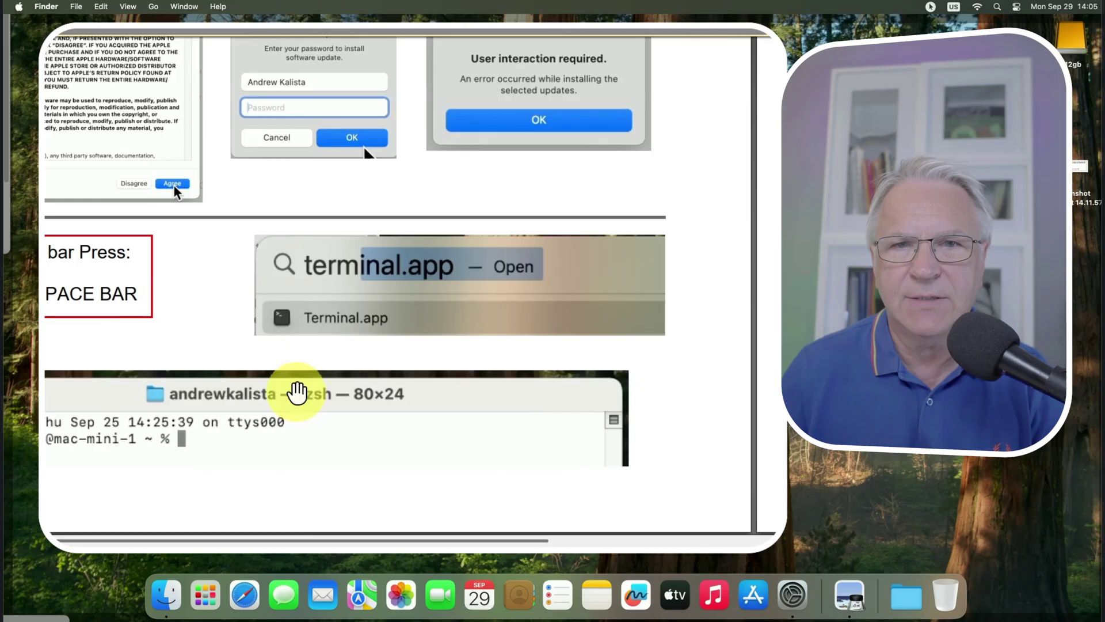
{"action": "scroll", "coordinate": [570, 205], "scroll_direction": "right", "scroll_amount": 10}
{"action": "scroll", "coordinate": [590, 202], "scroll_direction": "down", "scroll_amount": 10}
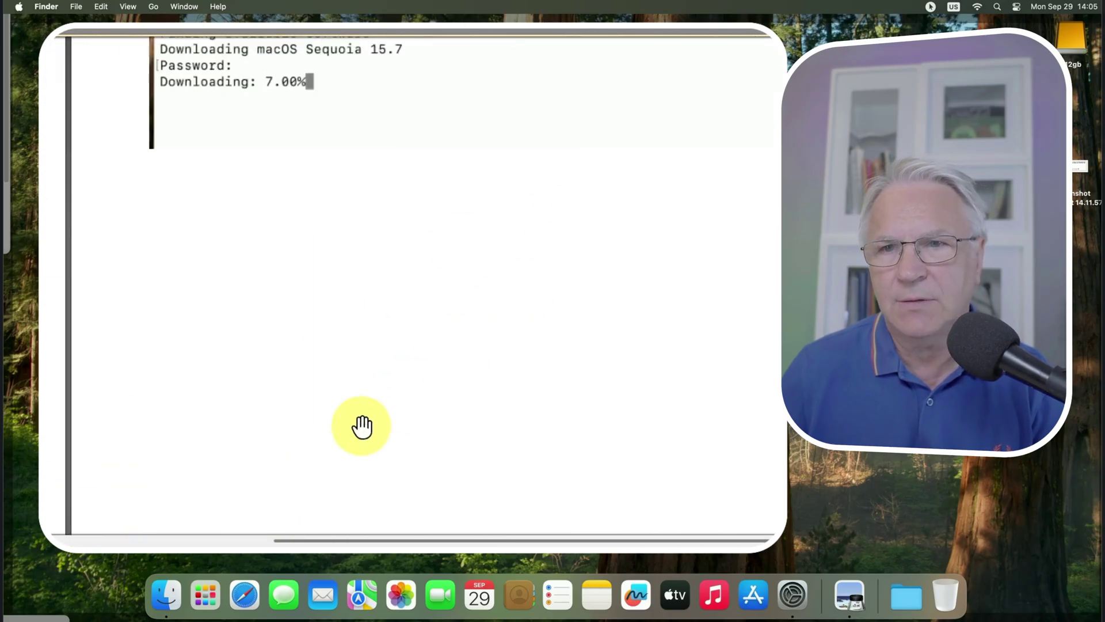
{"action": "scroll", "coordinate": [438, 385], "scroll_direction": "up", "scroll_amount": 3}
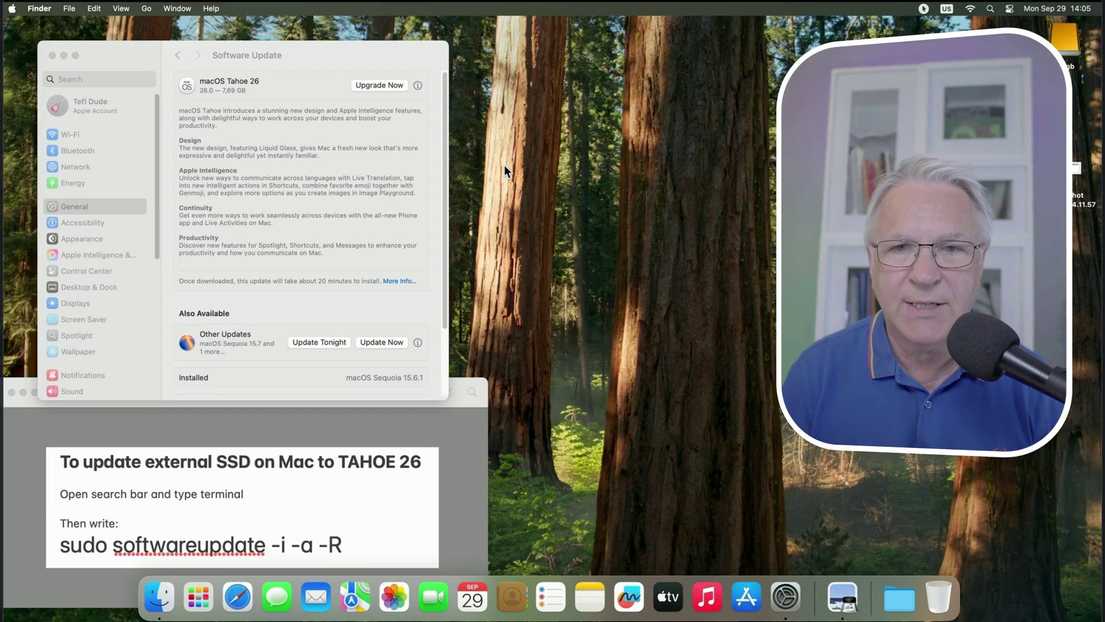
Launch Terminal through Spotlight by searching 'ter'.
{"action": "key", "text": "super+space"}
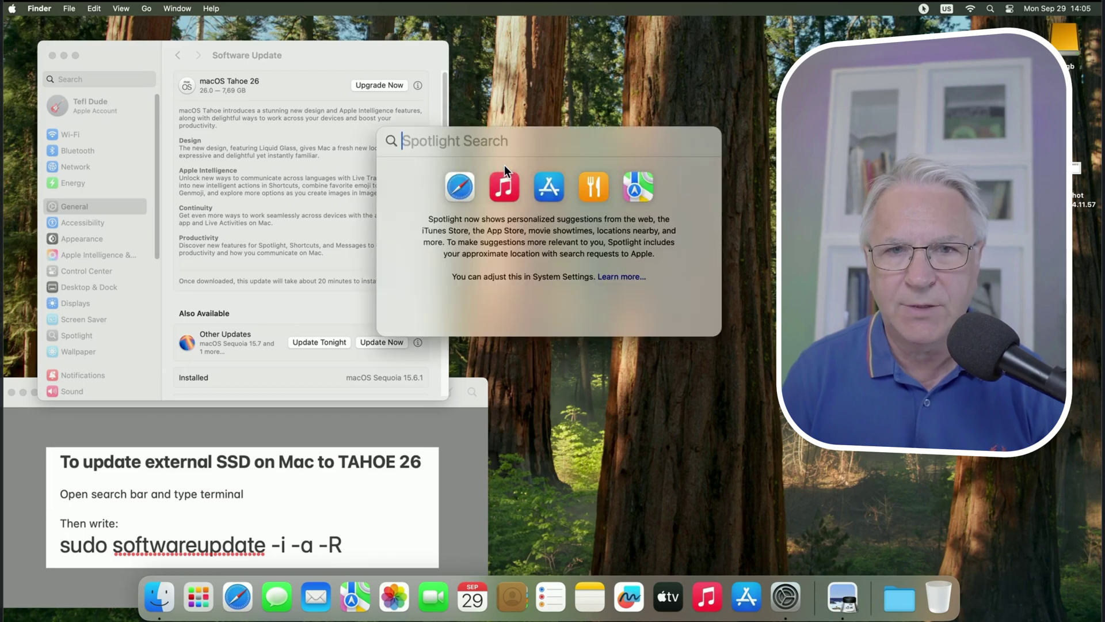
{"action": "type", "text": "t"}
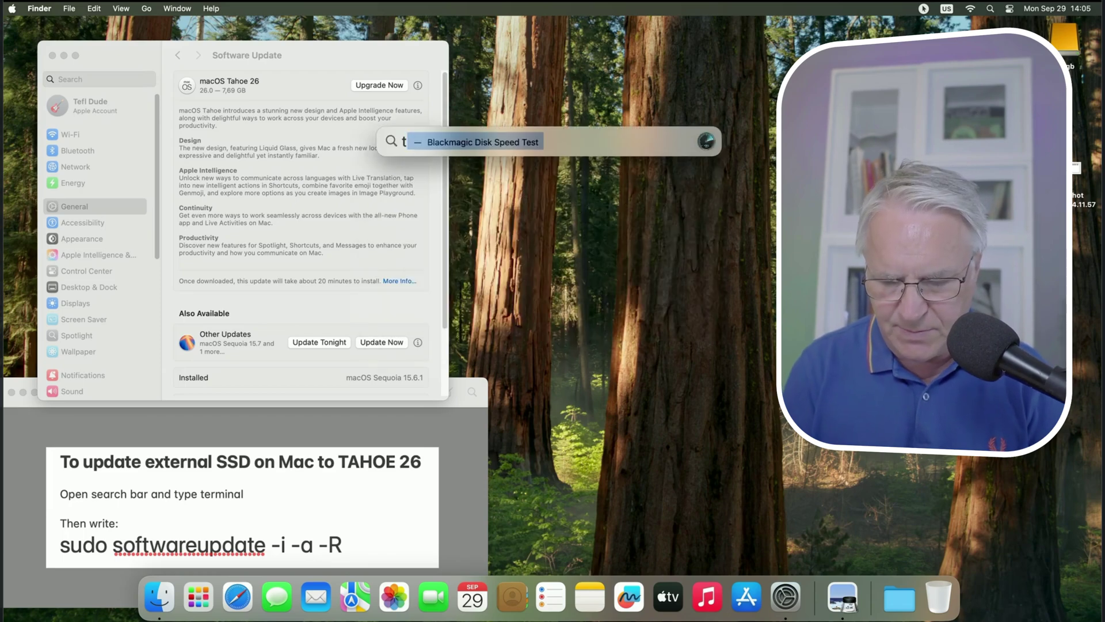
{"action": "type", "text": "erm"}
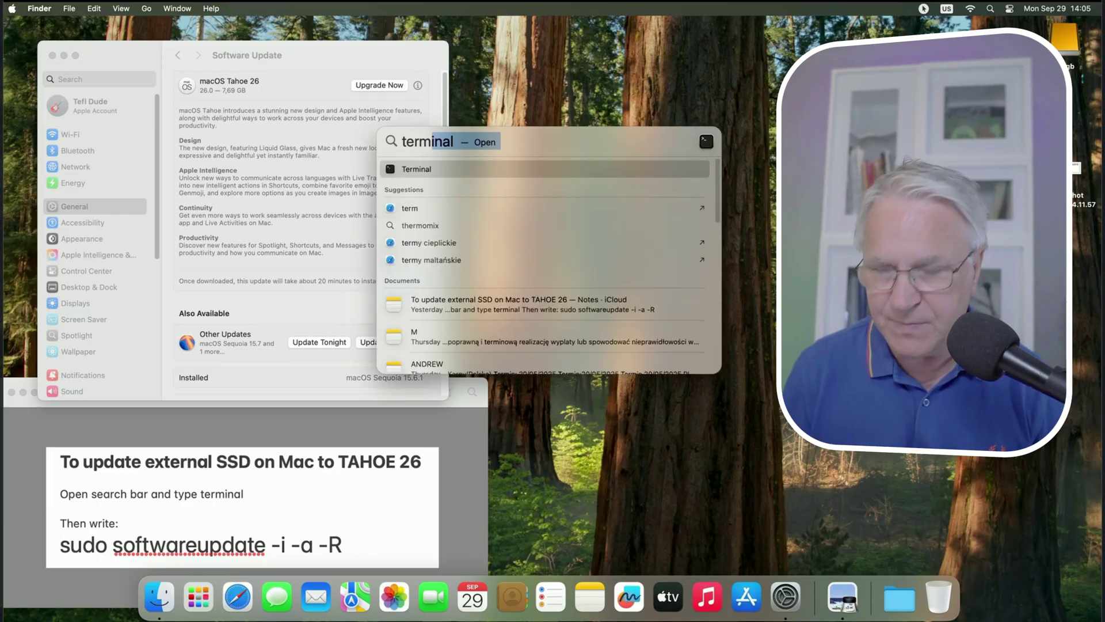
{"action": "key", "text": "Return"}
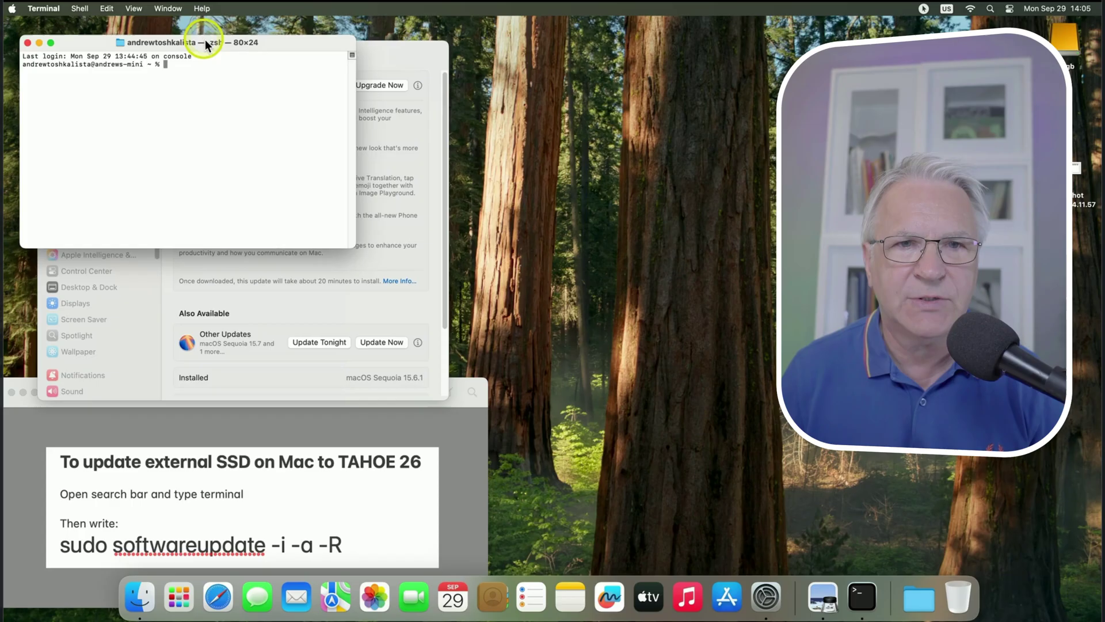
Reposition Terminal and select the sudo softwareupdate -i -a -R command in the note.
{"action": "mouse_move", "coordinate": [210, 46]}
{"action": "left_mouse_down"}
{"action": "mouse_move", "coordinate": [538, 127]}
{"action": "mouse_move", "coordinate": [595, 159]}
{"action": "left_mouse_up"}
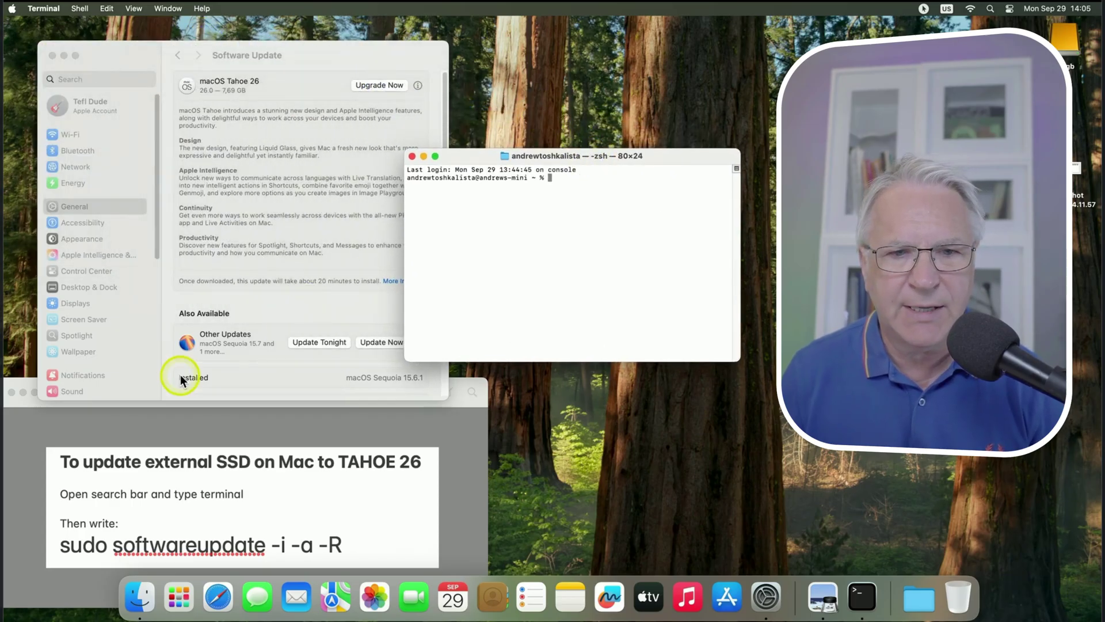
{"action": "left_click", "coordinate": [69, 547]}
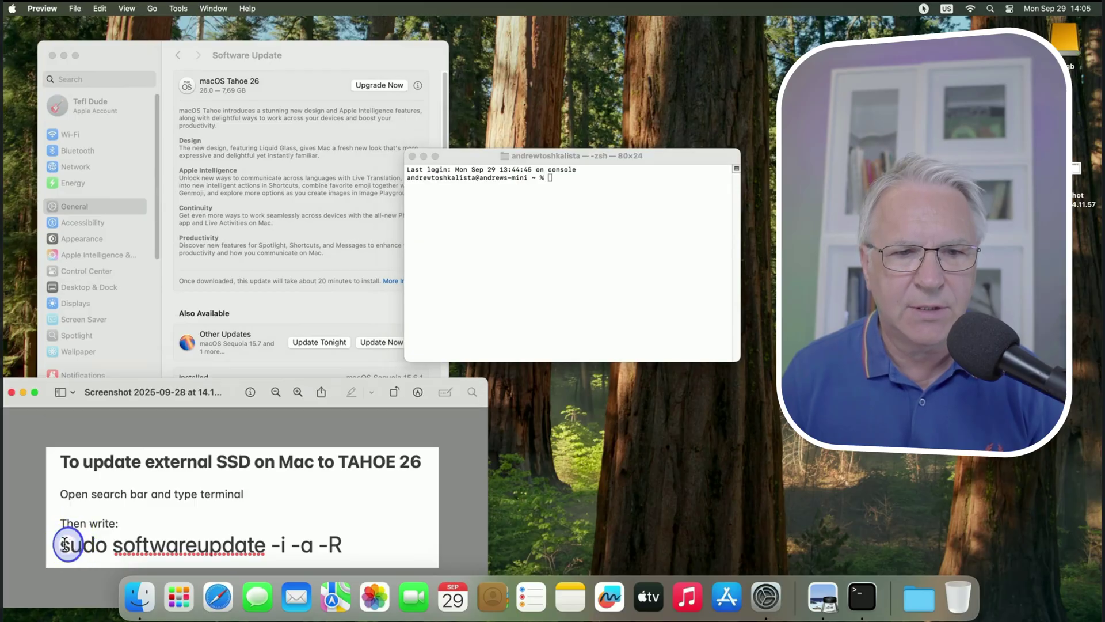
{"action": "left_click_drag", "start_coordinate": [65, 544], "coordinate": [336, 541]}
{"action": "key", "text": "super+c"}
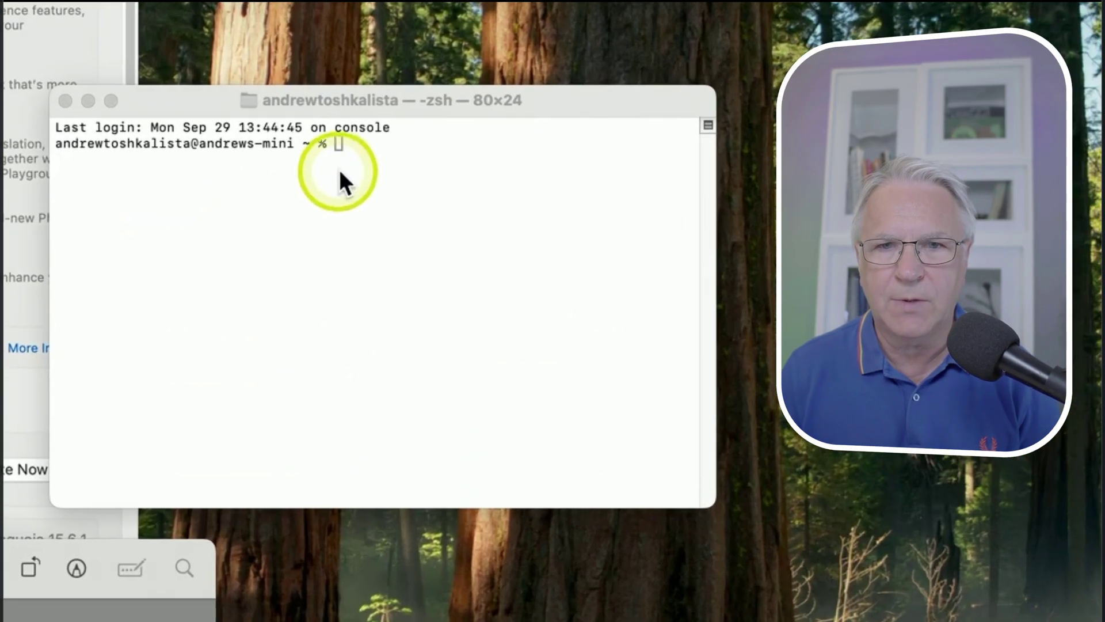
Paste and run sudo softwareupdate -i -a -R in Terminal.
{"action": "left_click", "coordinate": [551, 184]}
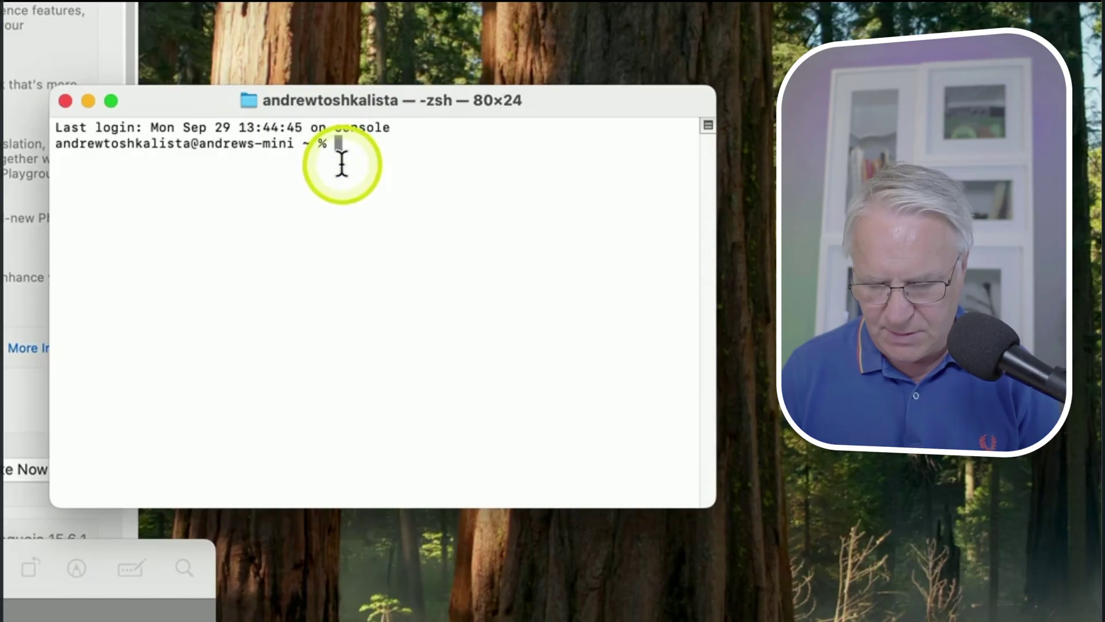
{"action": "key", "text": "super+v"}
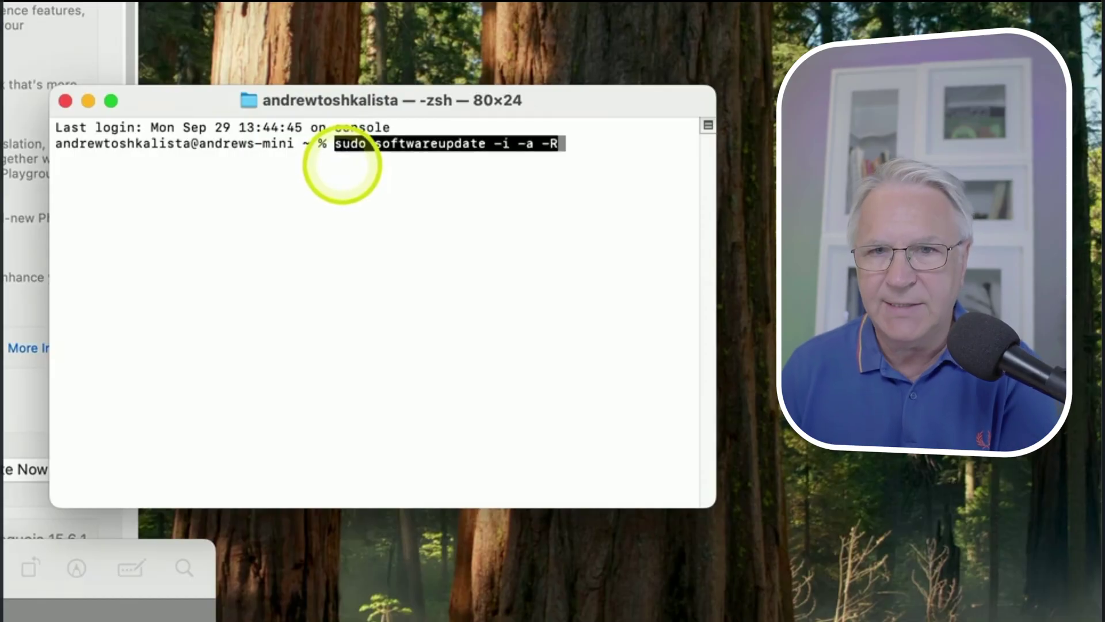
{"action": "key", "text": "Return"}
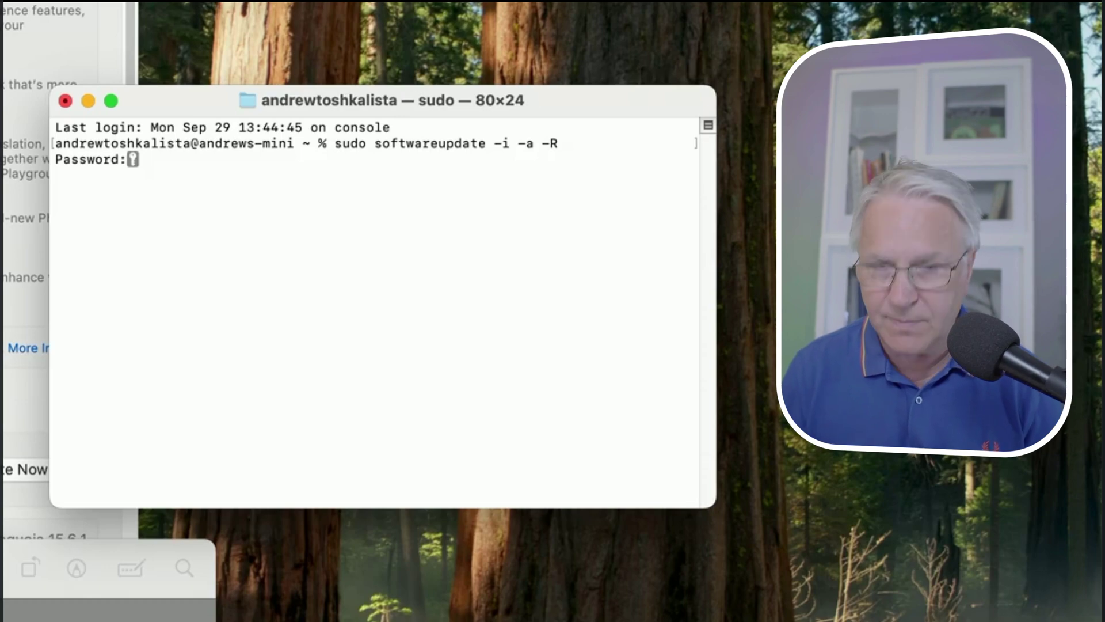
Enter the admin password to start the download, then close Terminal and terminate its processes.
{"action": "key", "text": "Return"}
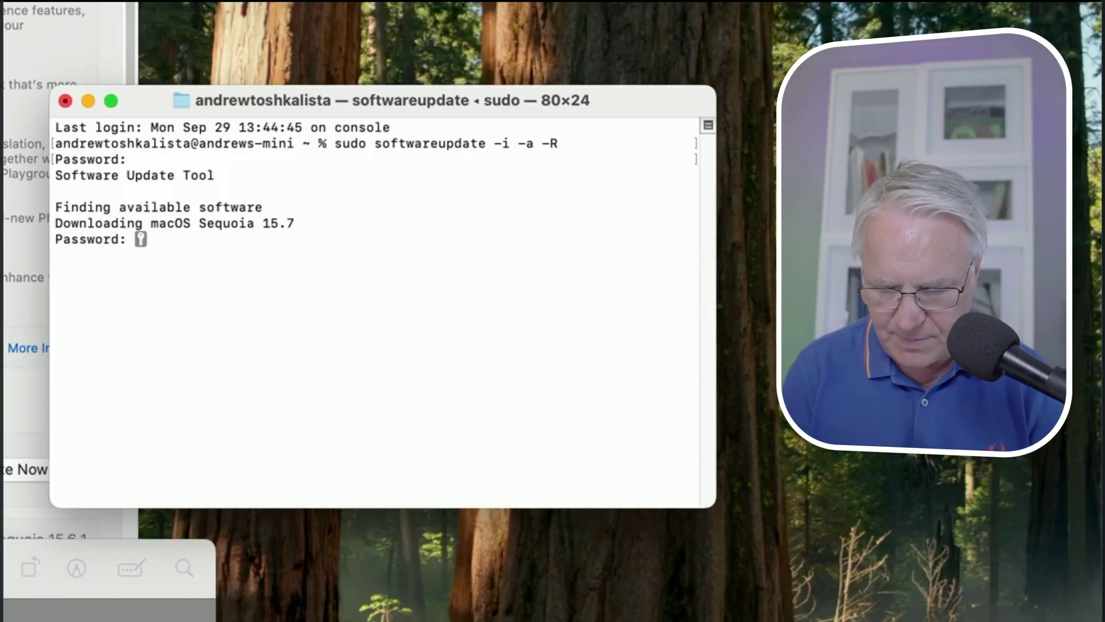
{"action": "key", "text": "Return"}
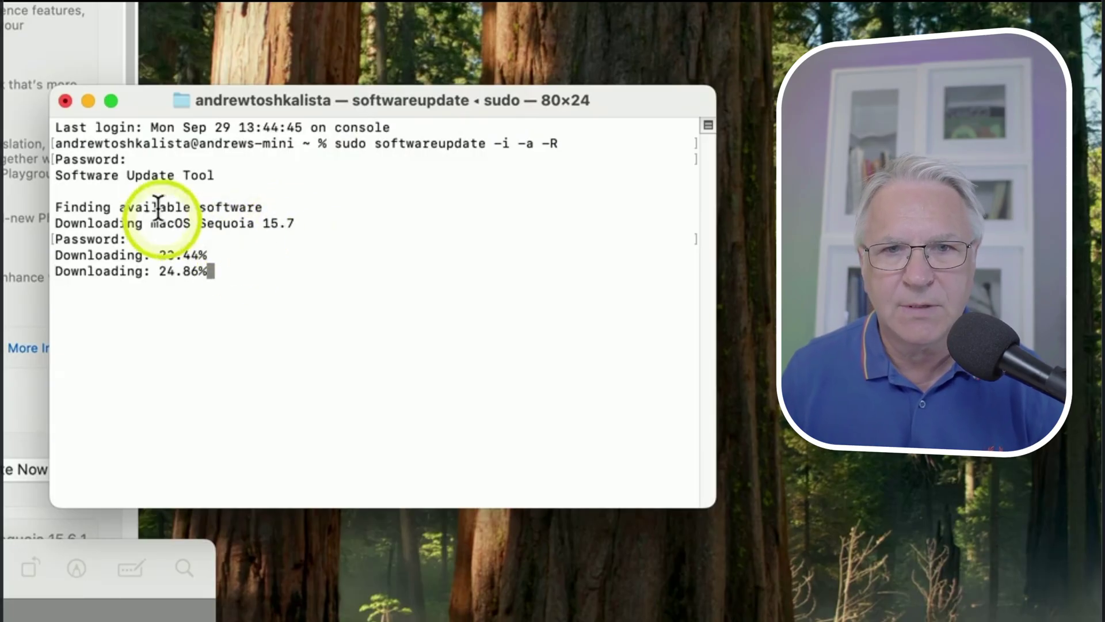
{"action": "left_click", "coordinate": [66, 102]}
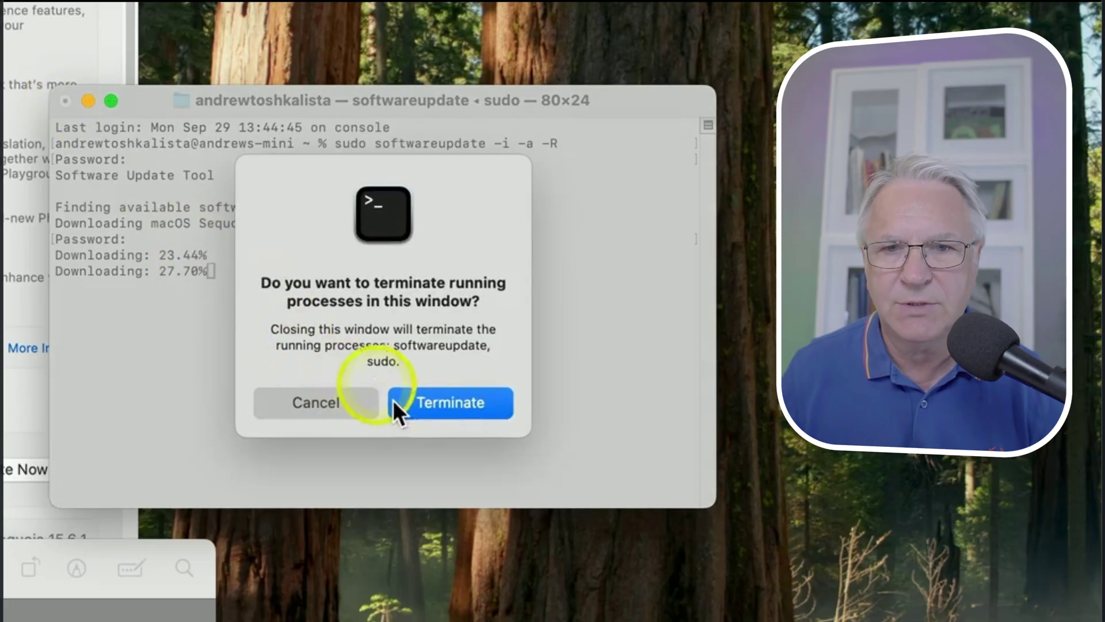
{"action": "left_click", "coordinate": [452, 403]}
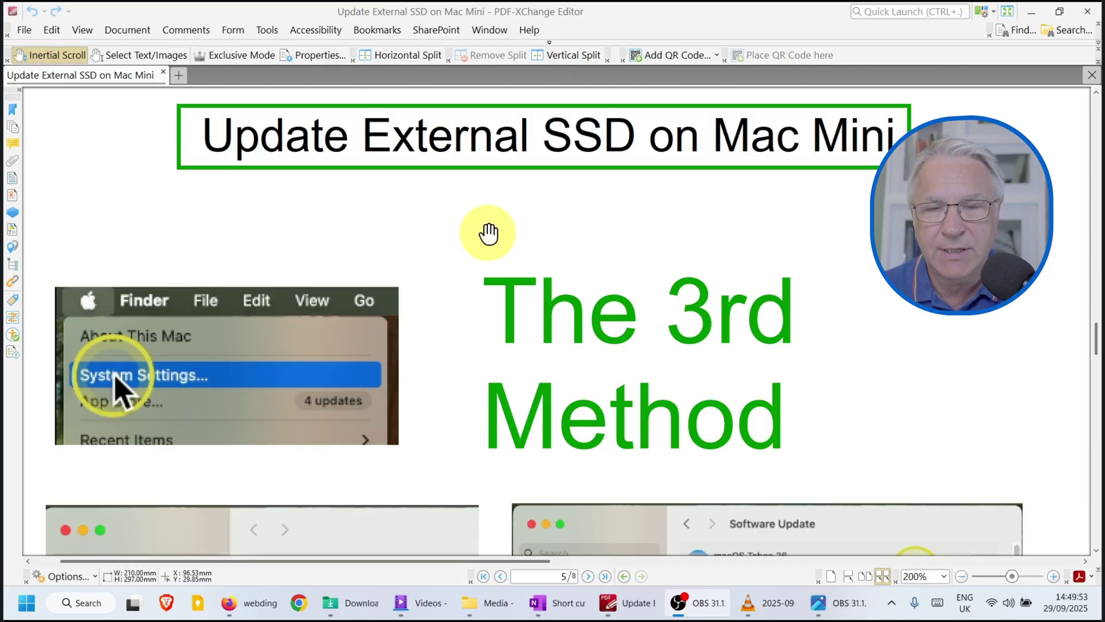
Pan through the 3rd Method pages to the encrypted-disk Startup Disk screenshot.
{"action": "left_click_drag", "start_coordinate": [502, 236], "coordinate": [500, 205]}
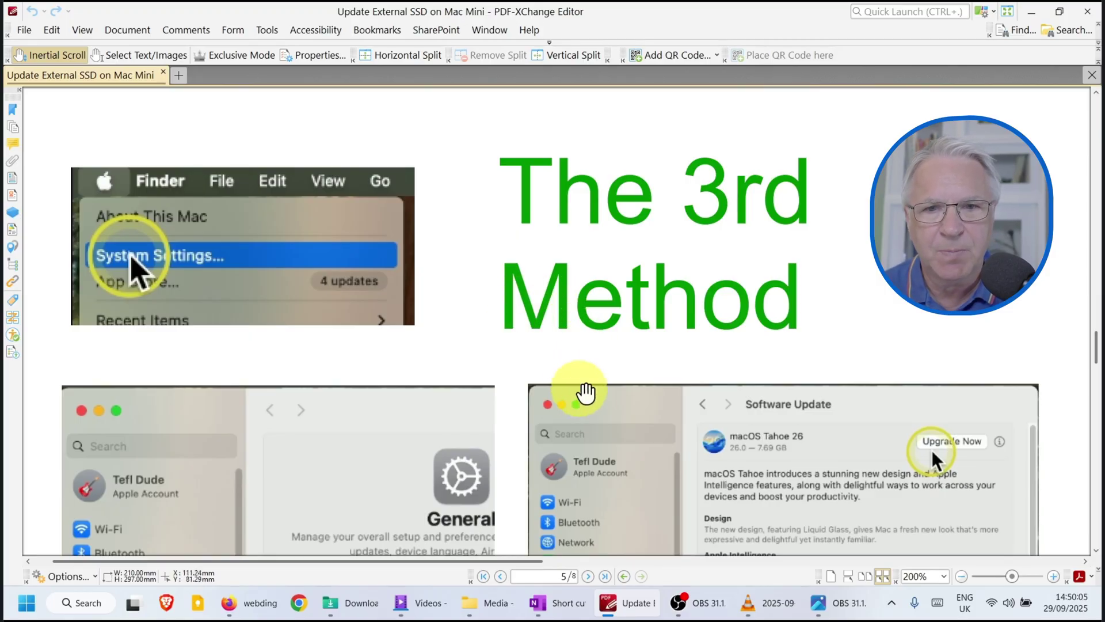
{"action": "left_click_drag", "start_coordinate": [581, 370], "coordinate": [572, 192]}
{"action": "scroll", "coordinate": [620, 308], "scroll_direction": "down", "scroll_amount": 10}
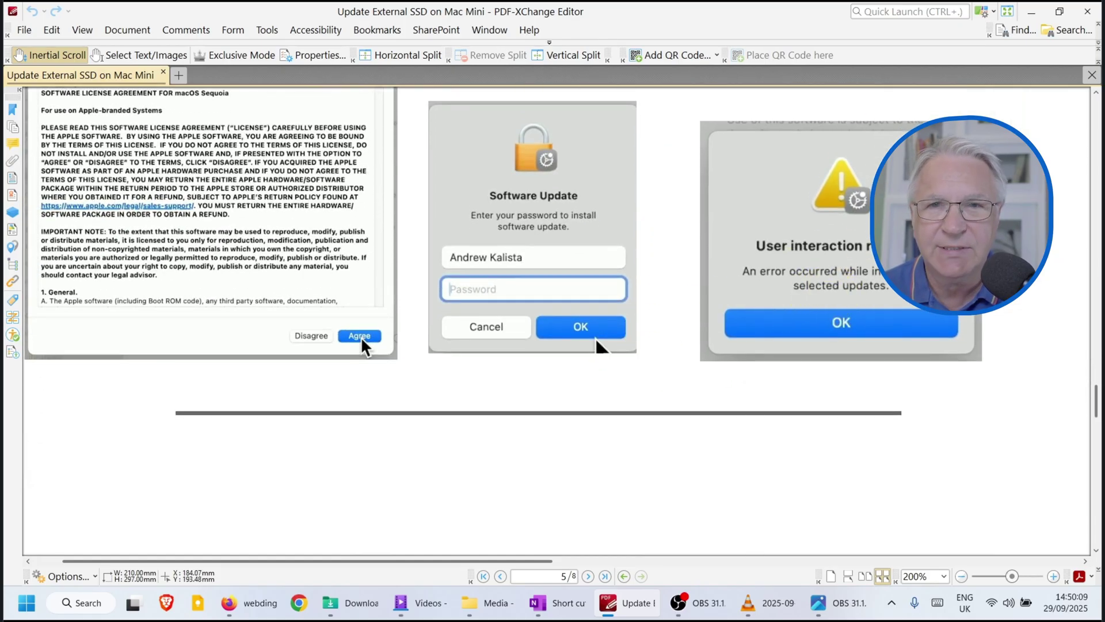
{"action": "left_click_drag", "start_coordinate": [979, 190], "coordinate": [817, 246]}
{"action": "scroll", "coordinate": [818, 246], "scroll_direction": "down", "scroll_amount": 10}
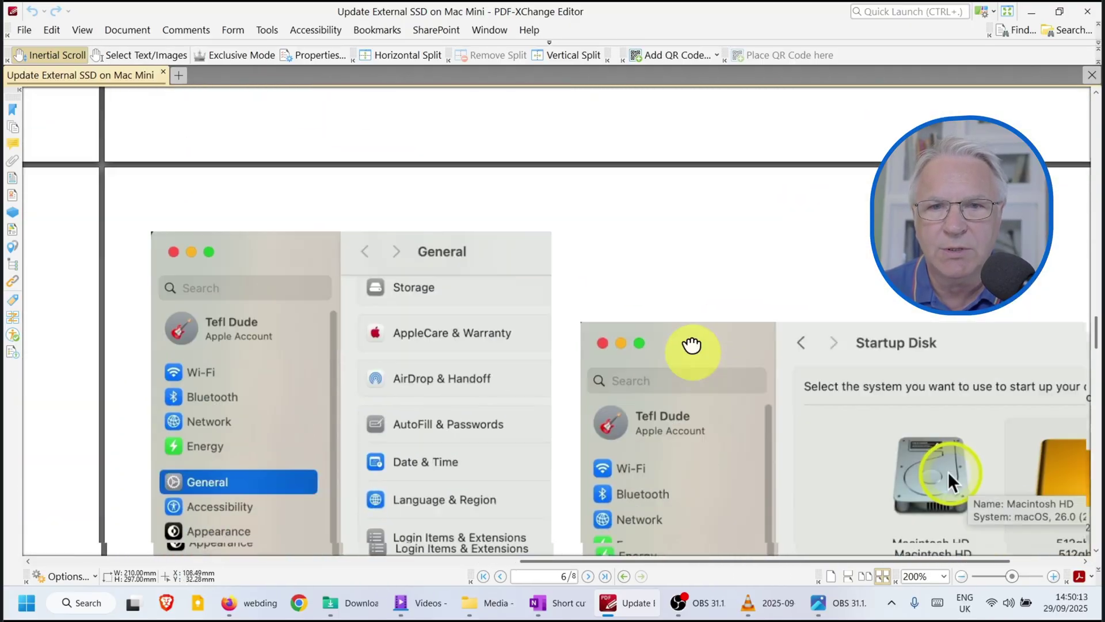
{"action": "left_click_drag", "start_coordinate": [692, 345], "coordinate": [688, 237]}
{"action": "left_click_drag", "start_coordinate": [700, 375], "coordinate": [701, 353]}
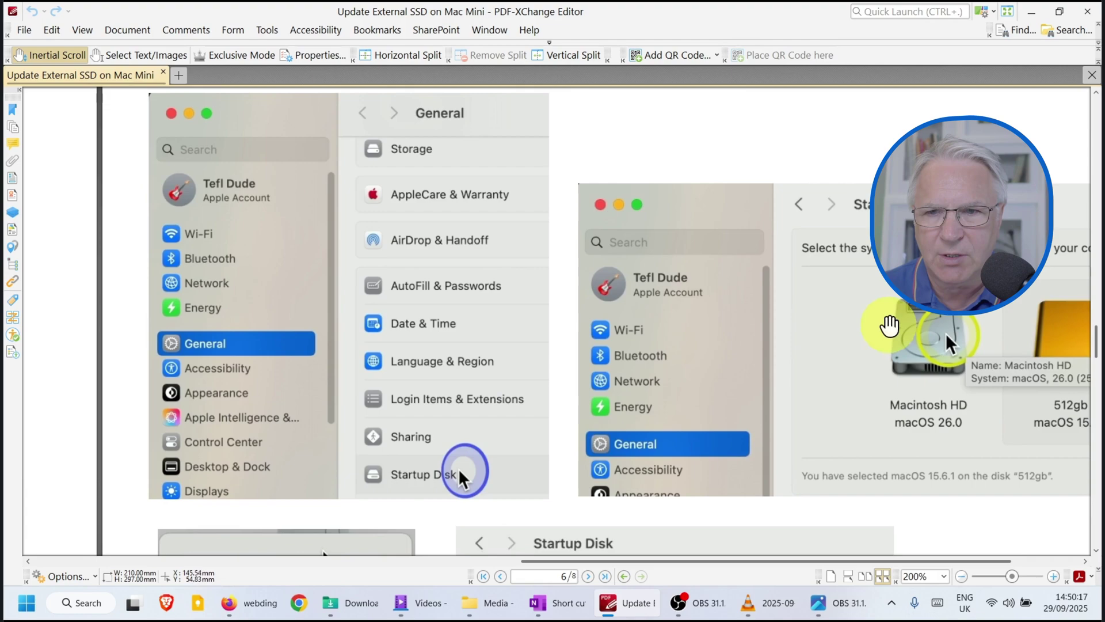
{"action": "left_click_drag", "start_coordinate": [893, 321], "coordinate": [800, 267]}
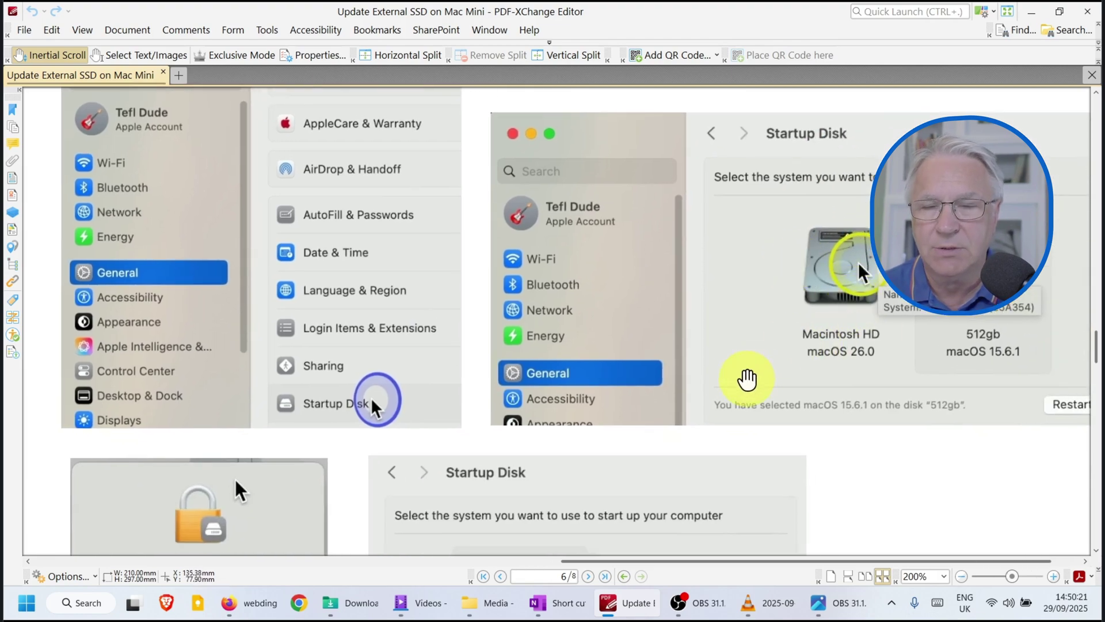
{"action": "left_click_drag", "start_coordinate": [733, 385], "coordinate": [746, 284]}
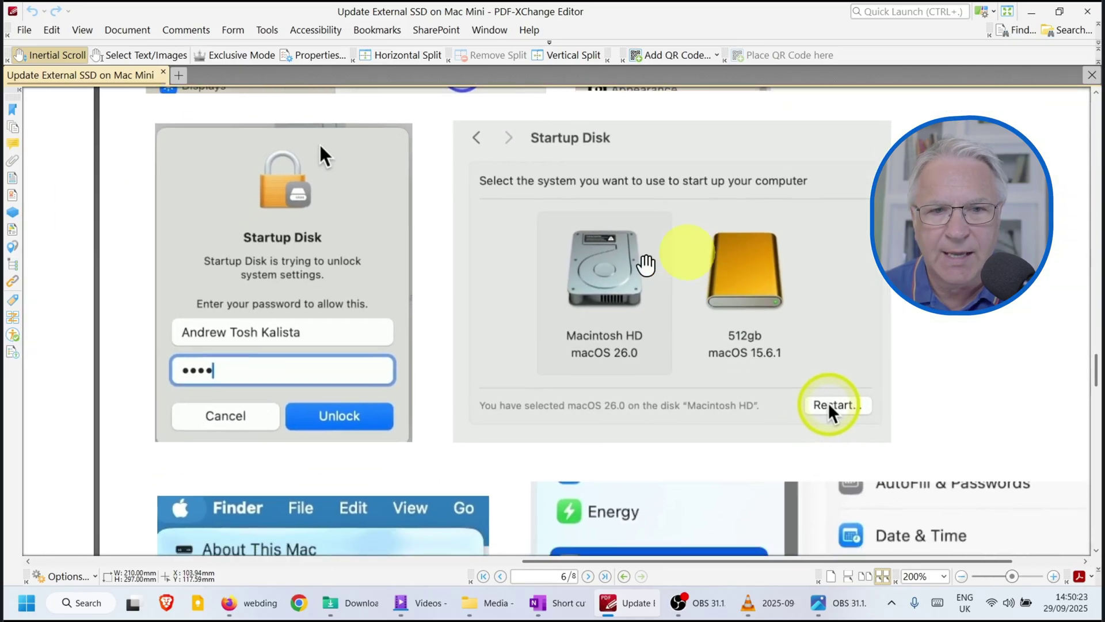
{"action": "left_click_drag", "start_coordinate": [727, 390], "coordinate": [727, 265]}
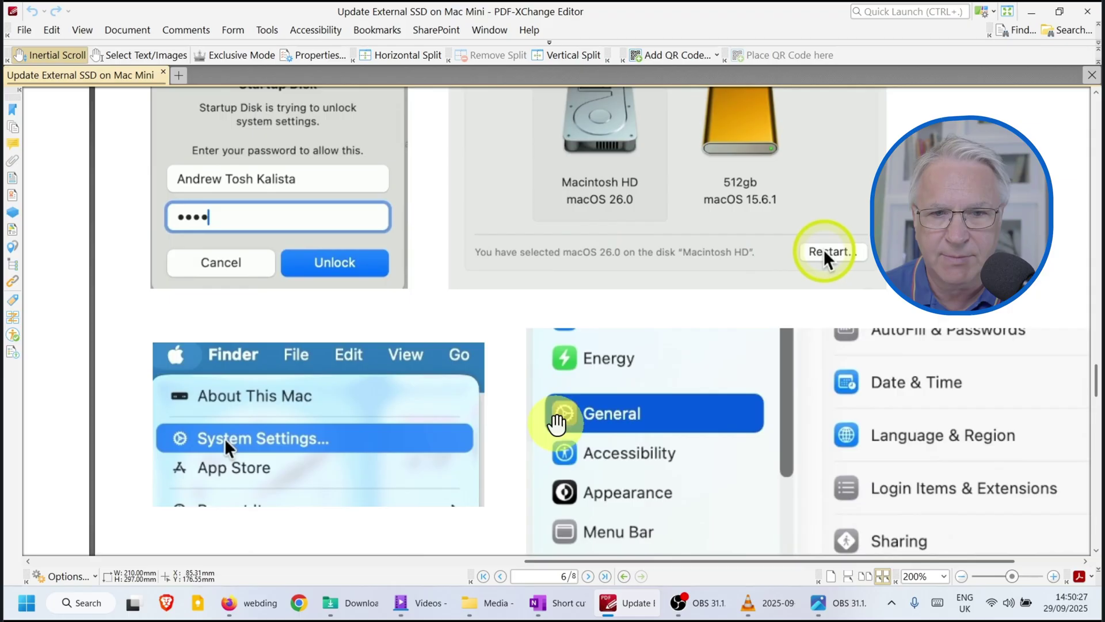
{"action": "left_click_drag", "start_coordinate": [553, 424], "coordinate": [552, 225]}
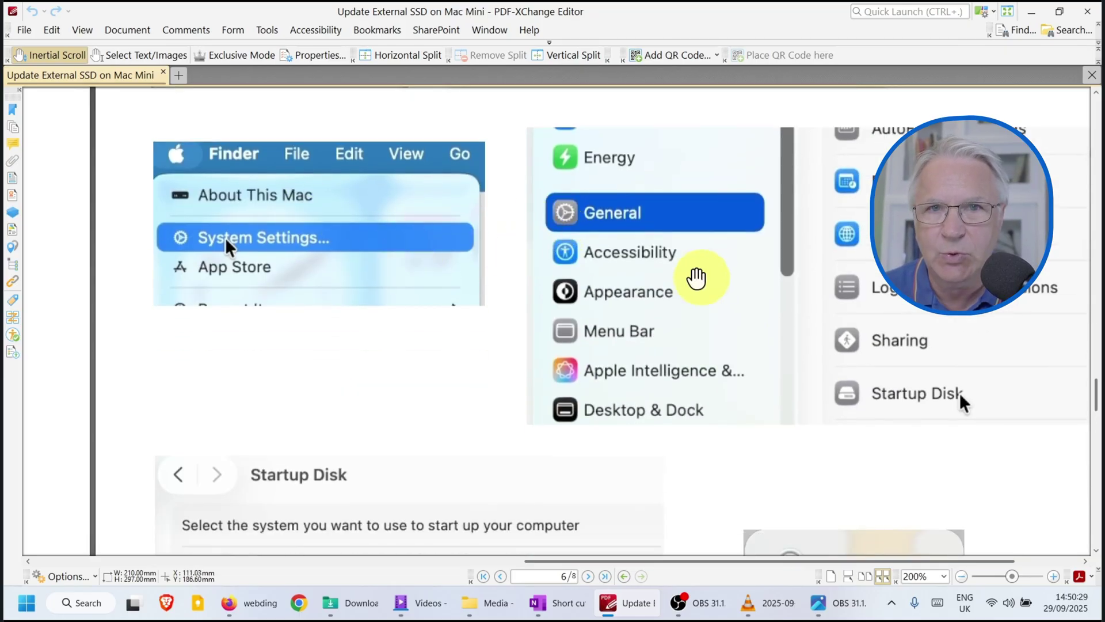
{"action": "left_click_drag", "start_coordinate": [683, 311], "coordinate": [641, 266]}
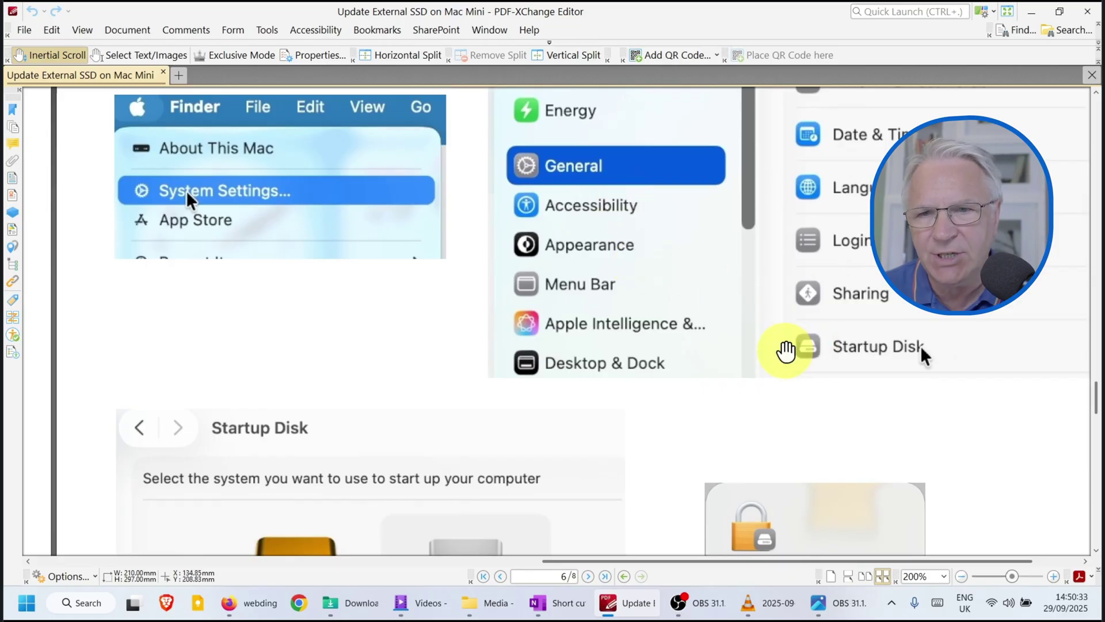
{"action": "left_click_drag", "start_coordinate": [784, 348], "coordinate": [706, 217]}
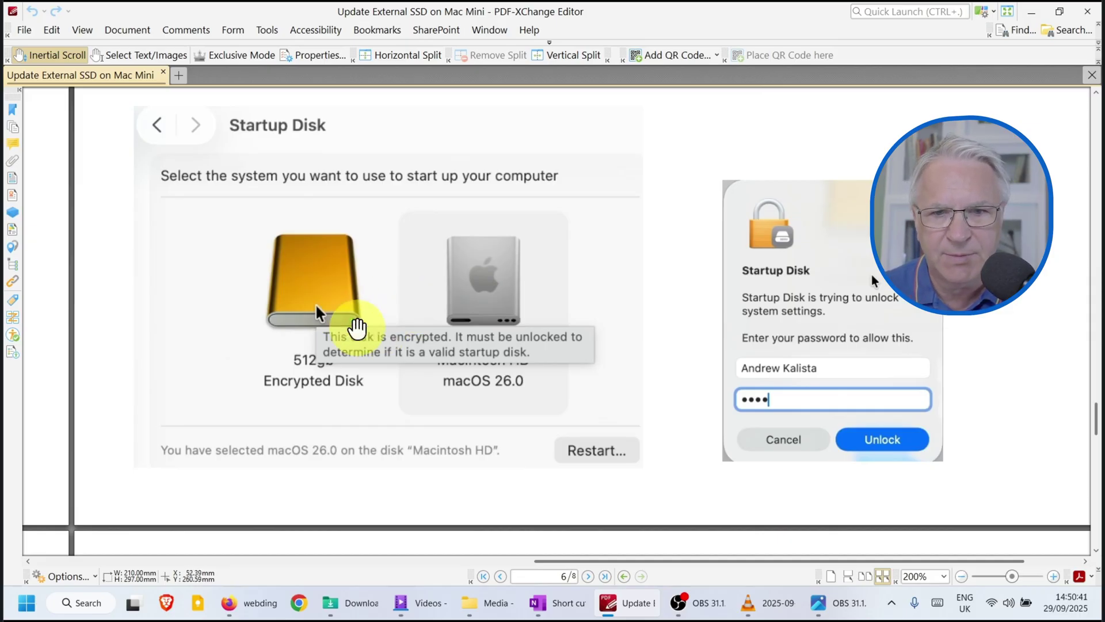
Continue to page 7's Macintosh HD - Data unlock and Authorize user dialogs.
{"action": "left_click_drag", "start_coordinate": [631, 424], "coordinate": [625, 361]}
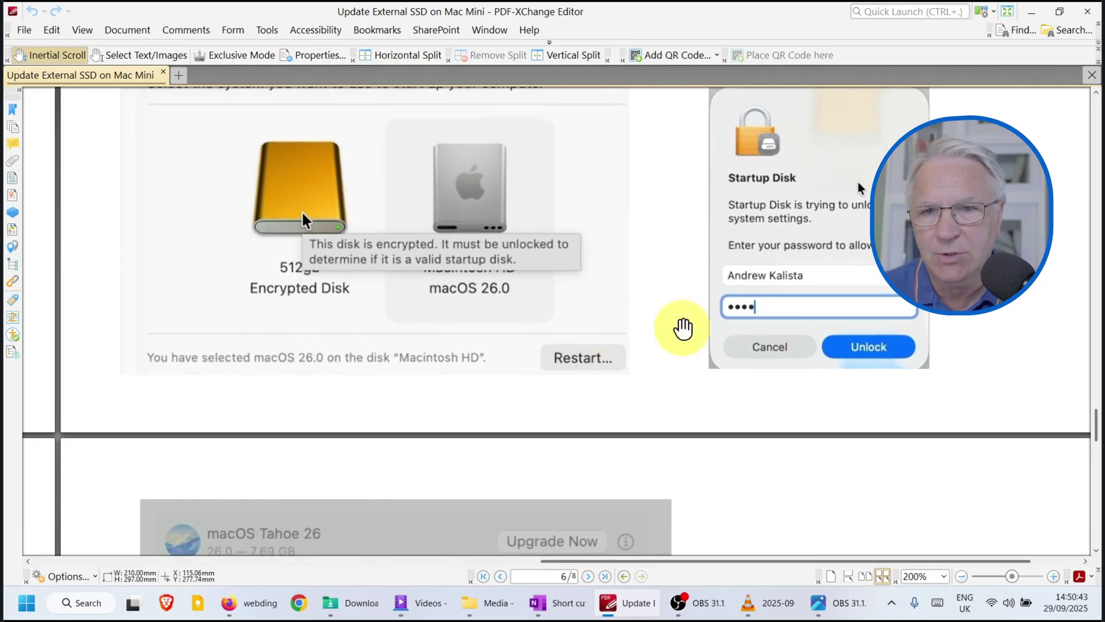
{"action": "left_click_drag", "start_coordinate": [685, 316], "coordinate": [661, 301]}
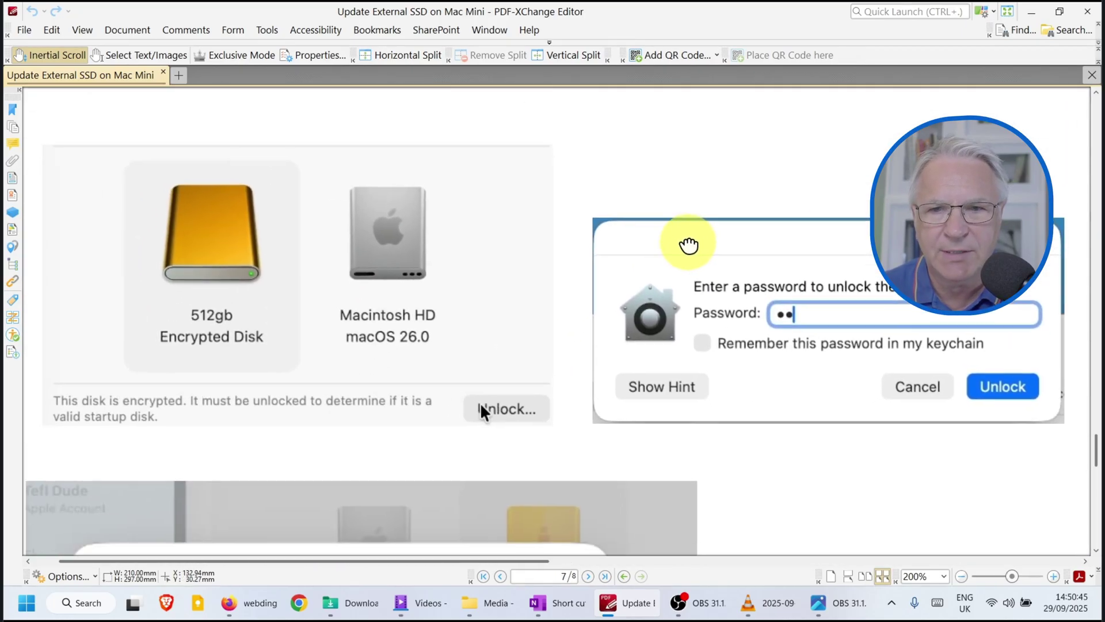
{"action": "left_click_drag", "start_coordinate": [728, 383], "coordinate": [726, 351]}
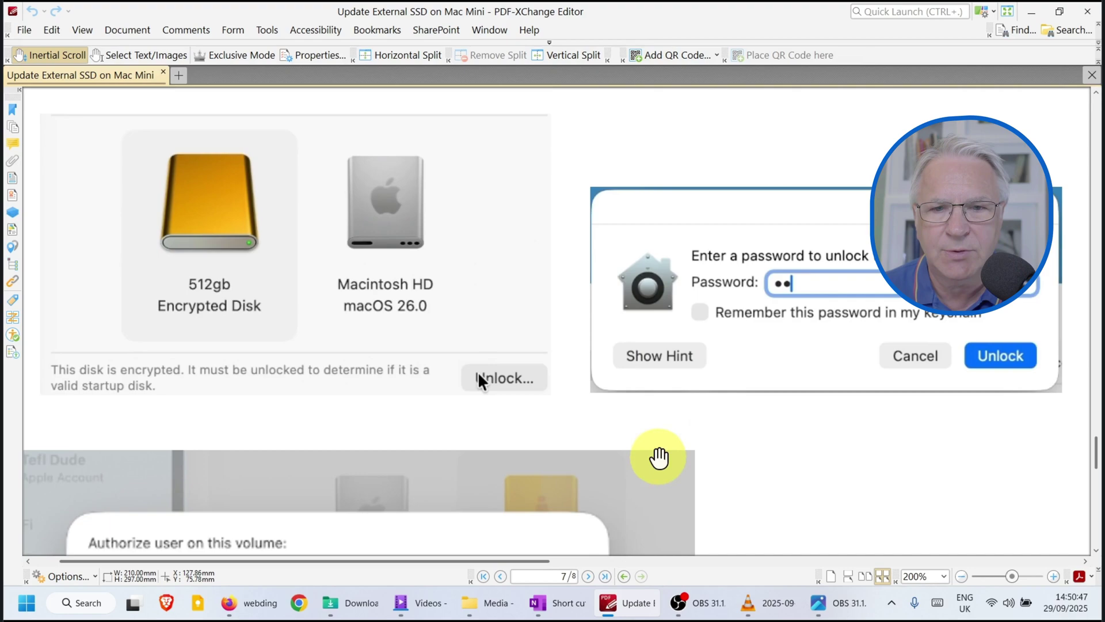
{"action": "left_click_drag", "start_coordinate": [658, 456], "coordinate": [661, 278]}
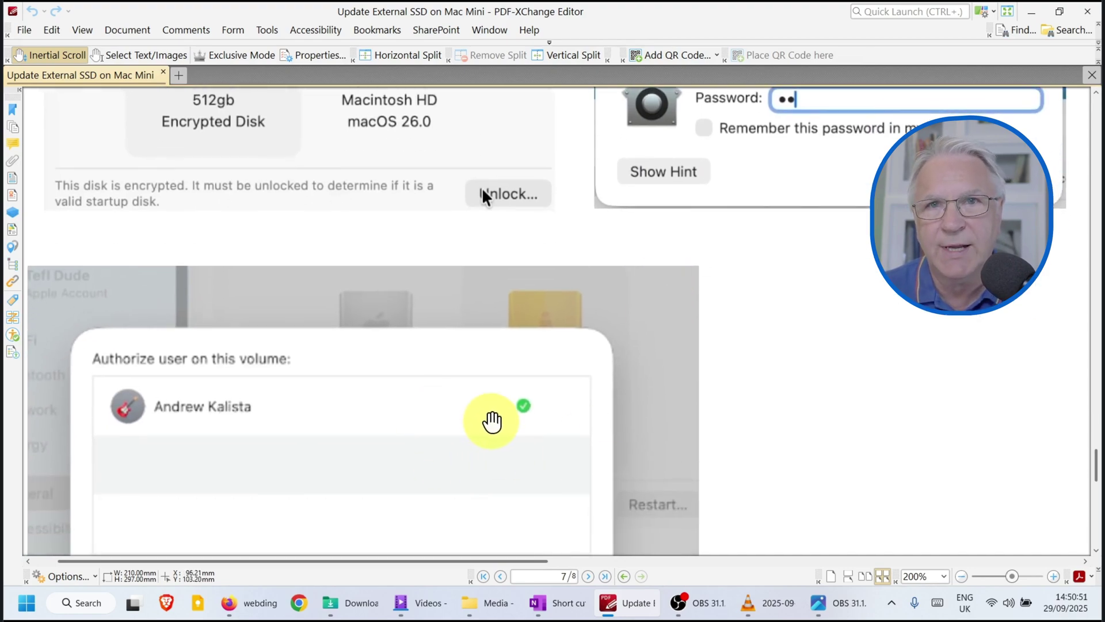
{"action": "left_click_drag", "start_coordinate": [543, 457], "coordinate": [563, 377]}
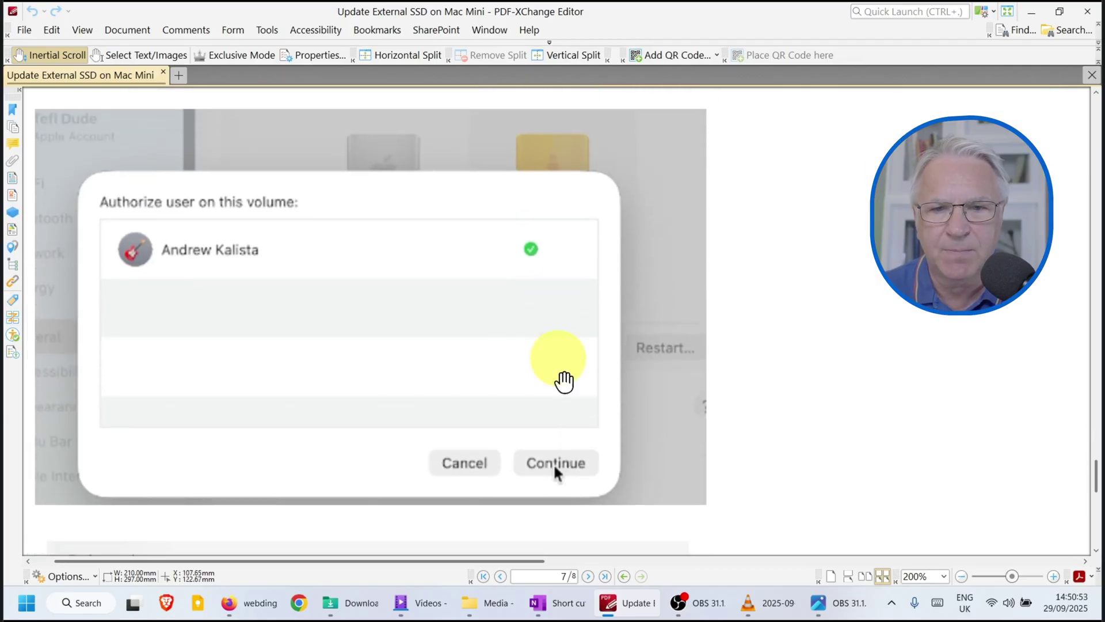
{"action": "left_click_drag", "start_coordinate": [649, 508], "coordinate": [634, 375]}
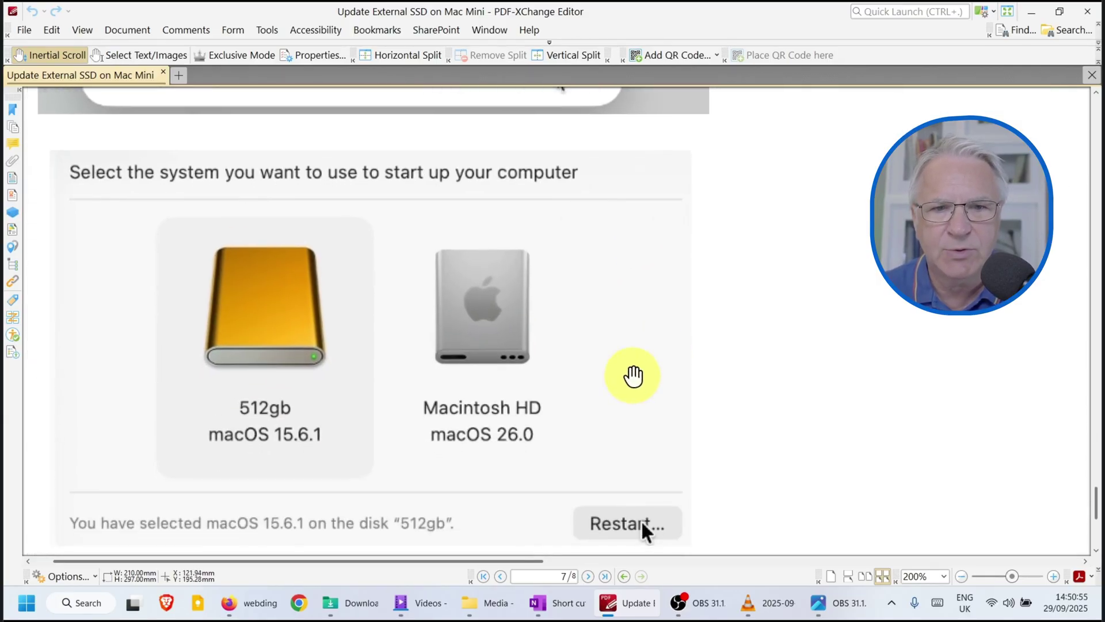
{"action": "scroll", "coordinate": [443, 414], "scroll_direction": "down", "scroll_amount": 1}
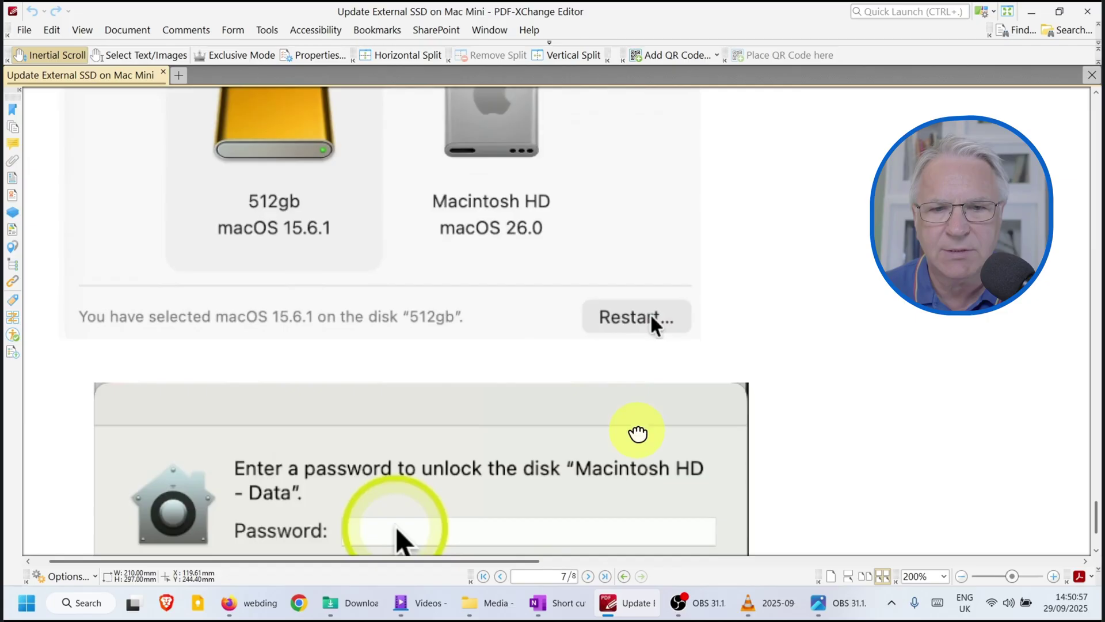
{"action": "scroll", "coordinate": [638, 433], "scroll_direction": "down", "scroll_amount": 3}
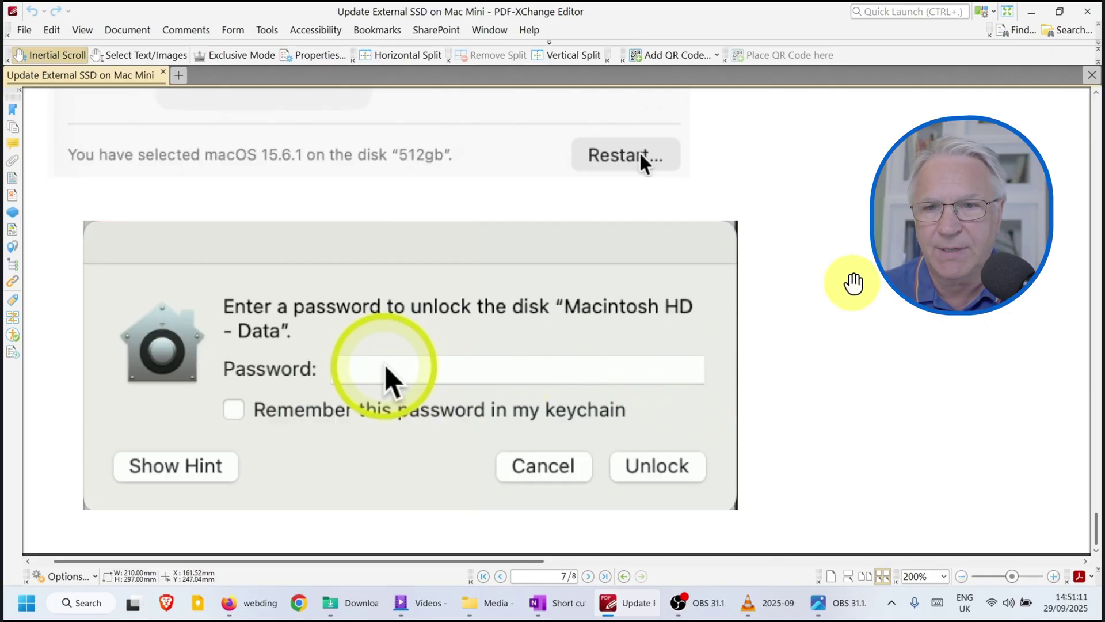
{"action": "scroll", "coordinate": [703, 353], "scroll_direction": "down", "scroll_amount": 5}
Pan across page 8 past the personalize error and unlock dialog to the Downloading macOS Tahoe 26 screenshot.
{"action": "scroll", "coordinate": [660, 356], "scroll_direction": "up", "scroll_amount": 5}
{"action": "left_click_drag", "start_coordinate": [696, 362], "coordinate": [383, 380]}
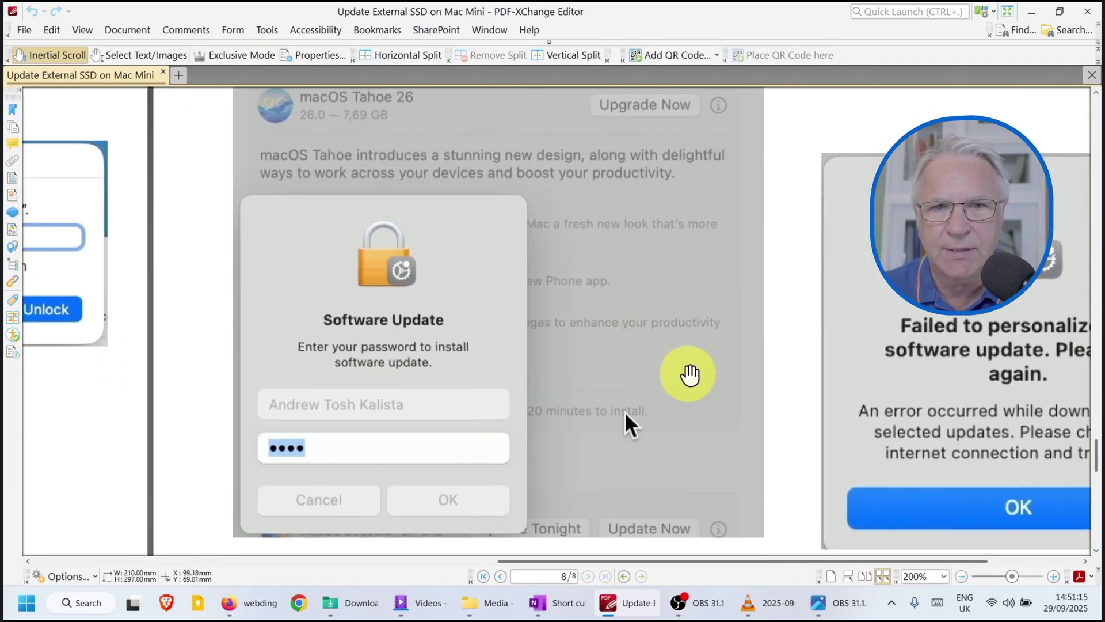
{"action": "left_click_drag", "start_coordinate": [686, 375], "coordinate": [451, 340]}
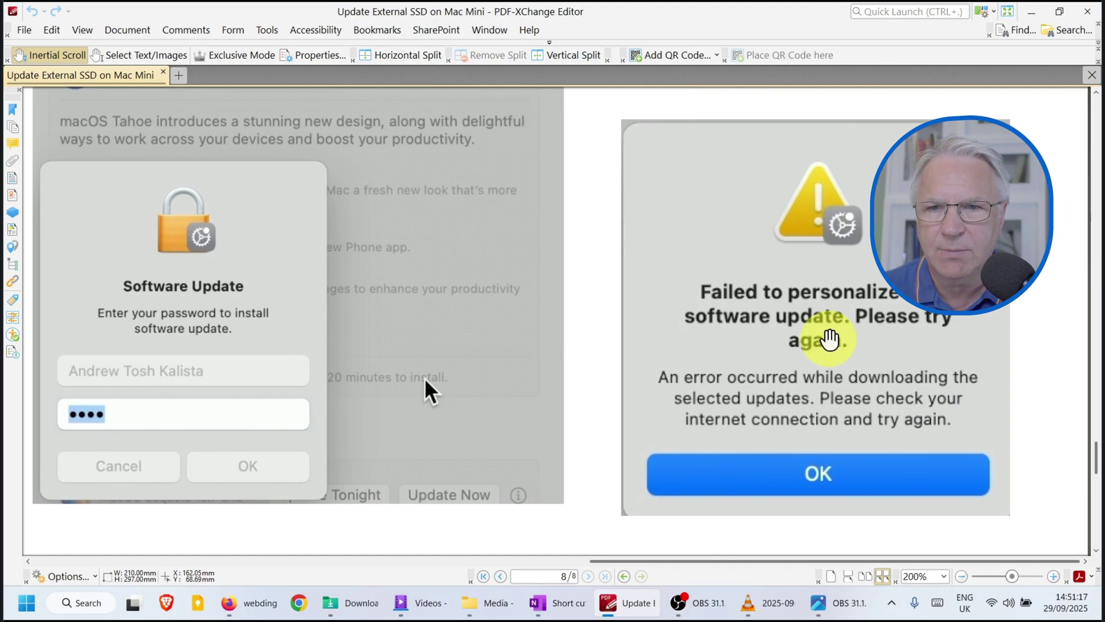
{"action": "left_click_drag", "start_coordinate": [696, 399], "coordinate": [720, 195]}
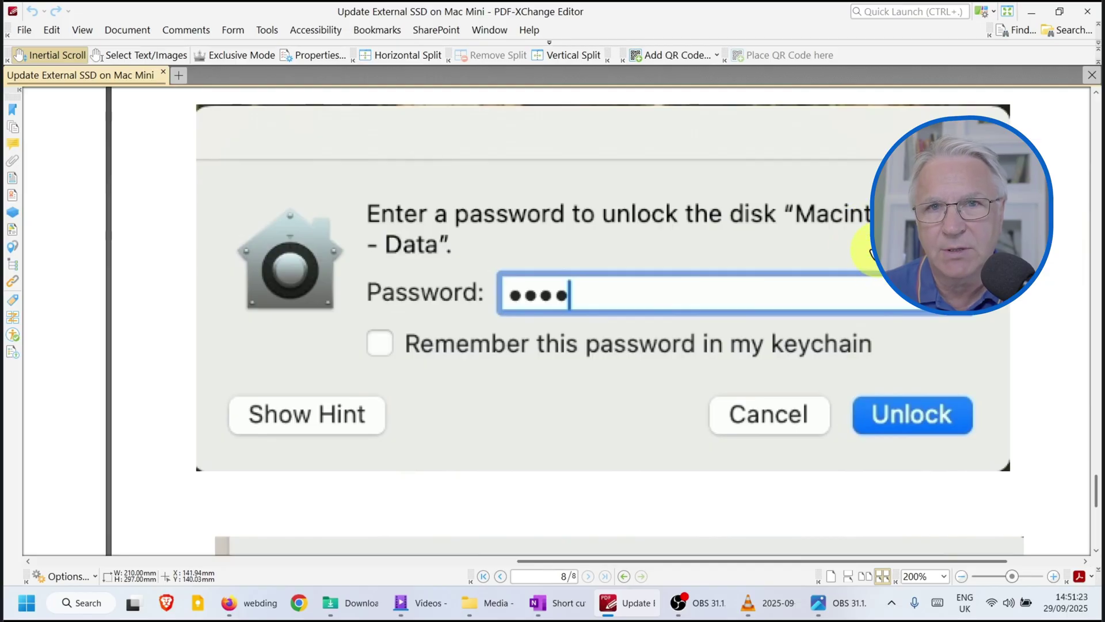
{"action": "left_click_drag", "start_coordinate": [869, 253], "coordinate": [742, 173]}
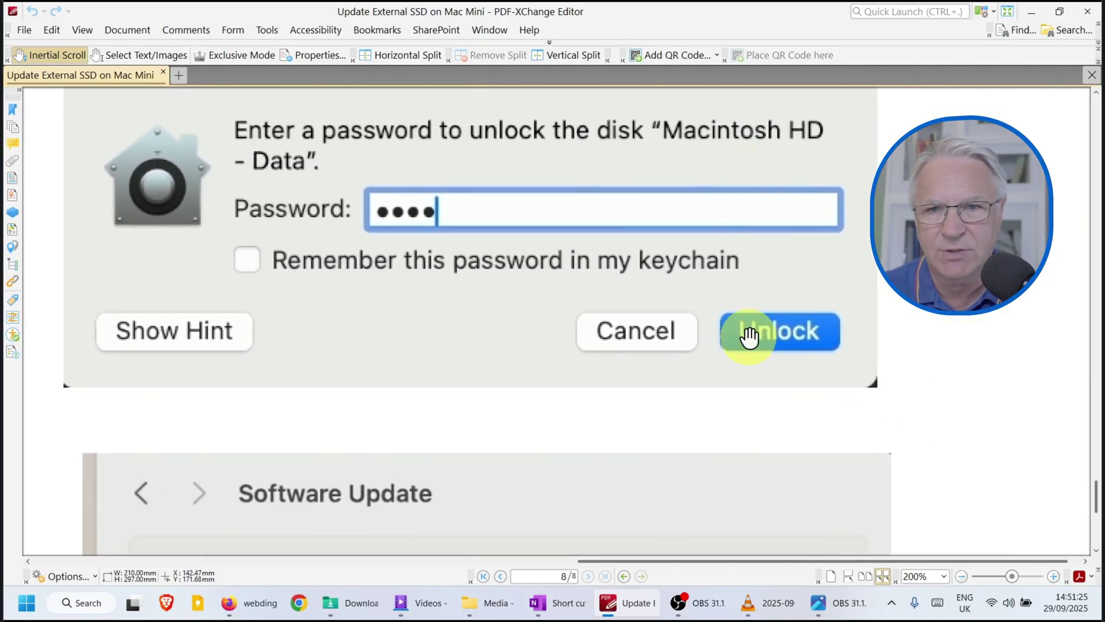
{"action": "left_click_drag", "start_coordinate": [748, 328], "coordinate": [770, 220]}
{"action": "mouse_move", "coordinate": [735, 370]}
{"action": "left_mouse_down"}
{"action": "mouse_move", "coordinate": [735, 328]}
{"action": "mouse_move", "coordinate": [736, 363]}
{"action": "left_mouse_up"}
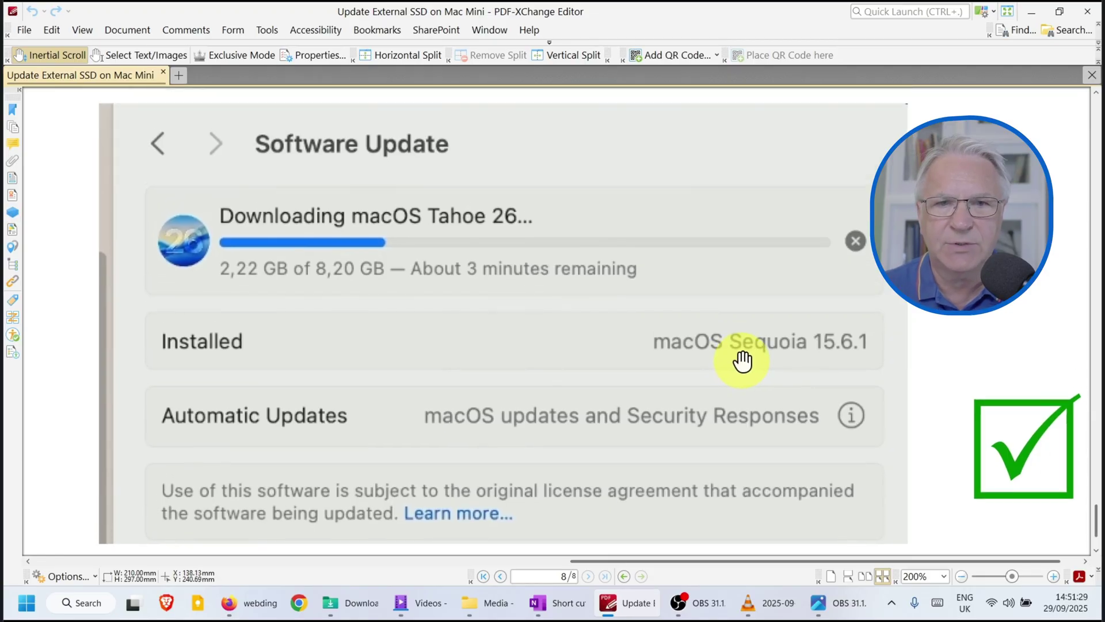
{"action": "left_click_drag", "start_coordinate": [742, 361], "coordinate": [717, 347]}
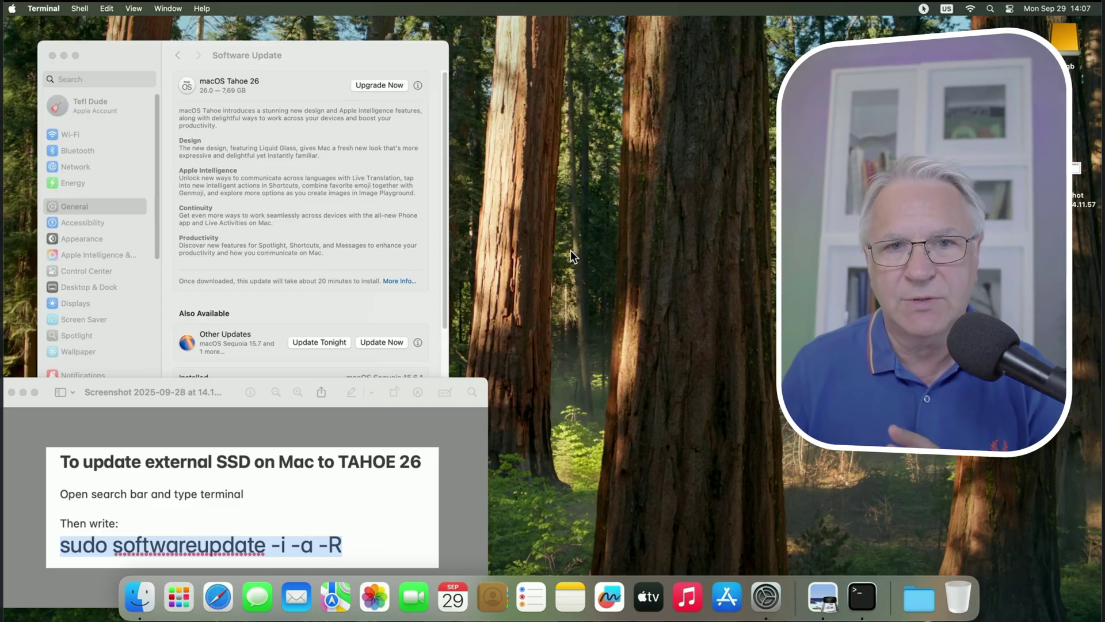
Close the Software Update window and open the Apple menu.
{"action": "left_click", "coordinate": [53, 55]}
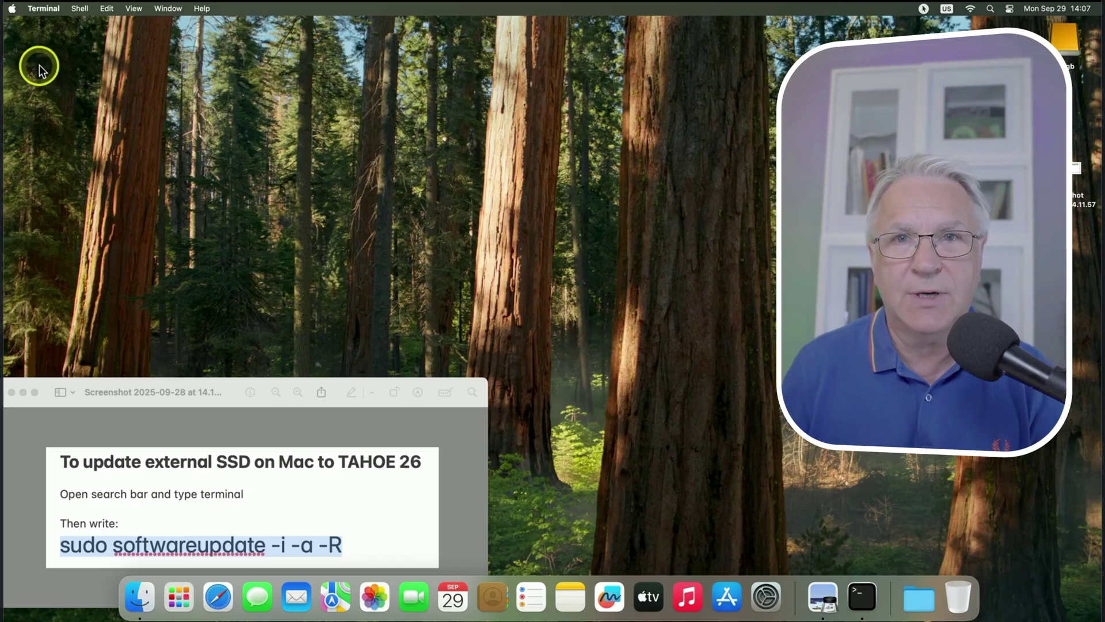
{"action": "left_click", "coordinate": [12, 8]}
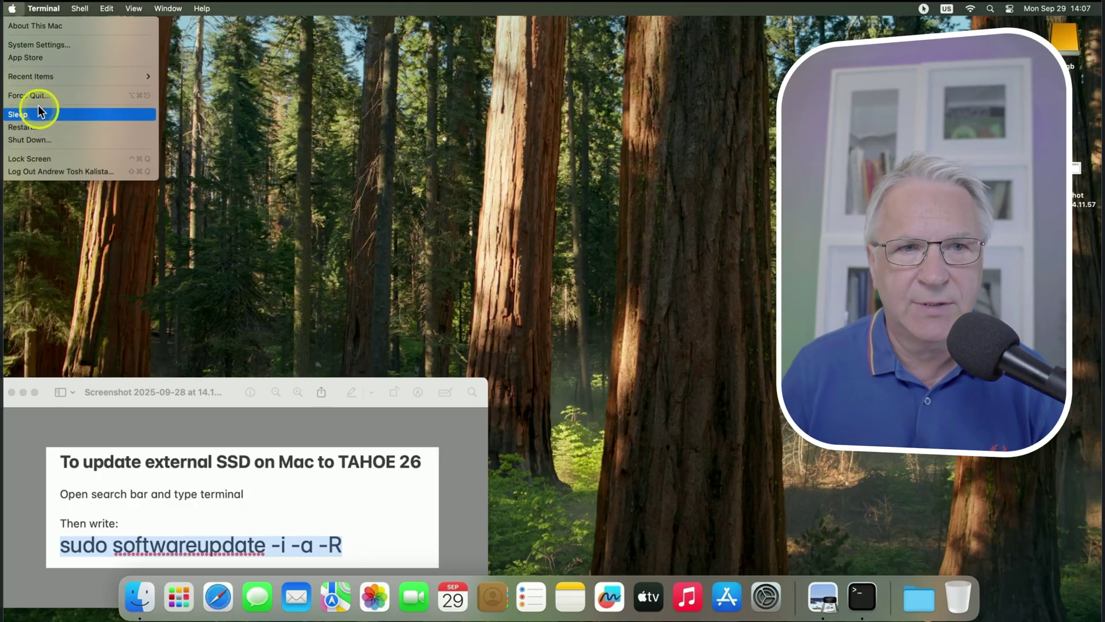
Open the Startup Disk settings under General in System Settings.
{"action": "left_click", "coordinate": [40, 46]}
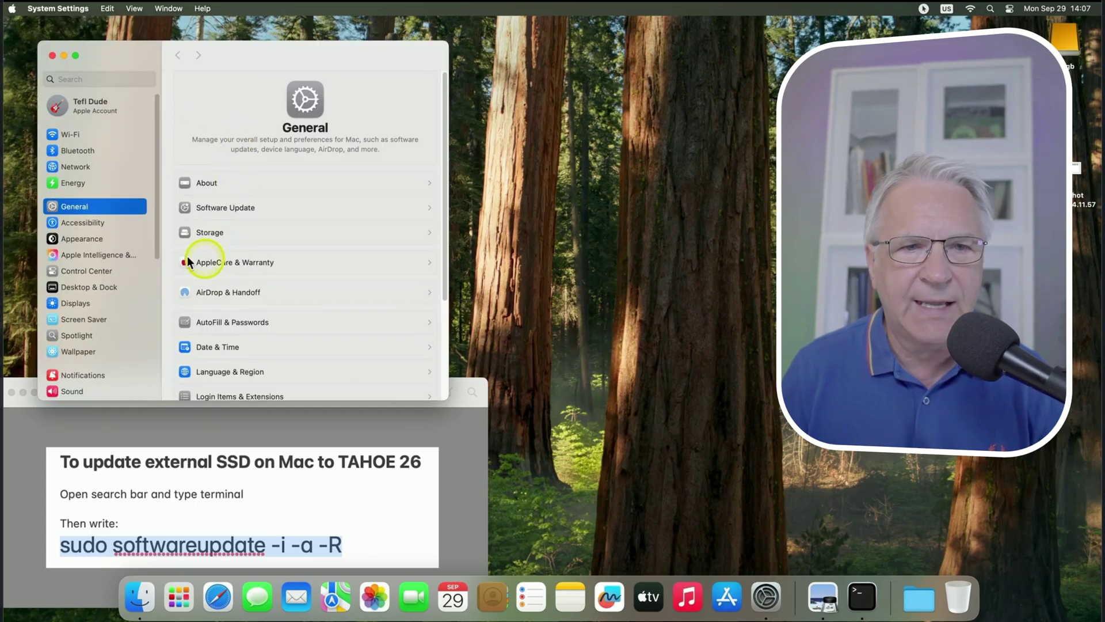
{"action": "scroll", "coordinate": [224, 261], "scroll_direction": "down", "scroll_amount": 5}
{"action": "scroll", "coordinate": [225, 262], "scroll_direction": "down", "scroll_amount": 1}
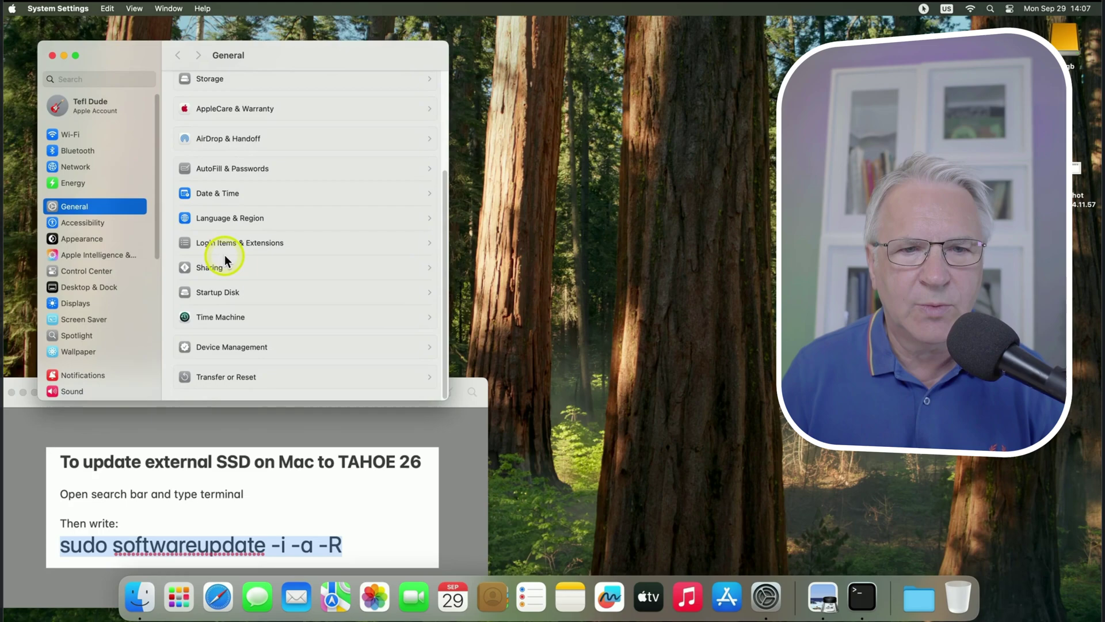
{"action": "left_click", "coordinate": [241, 290]}
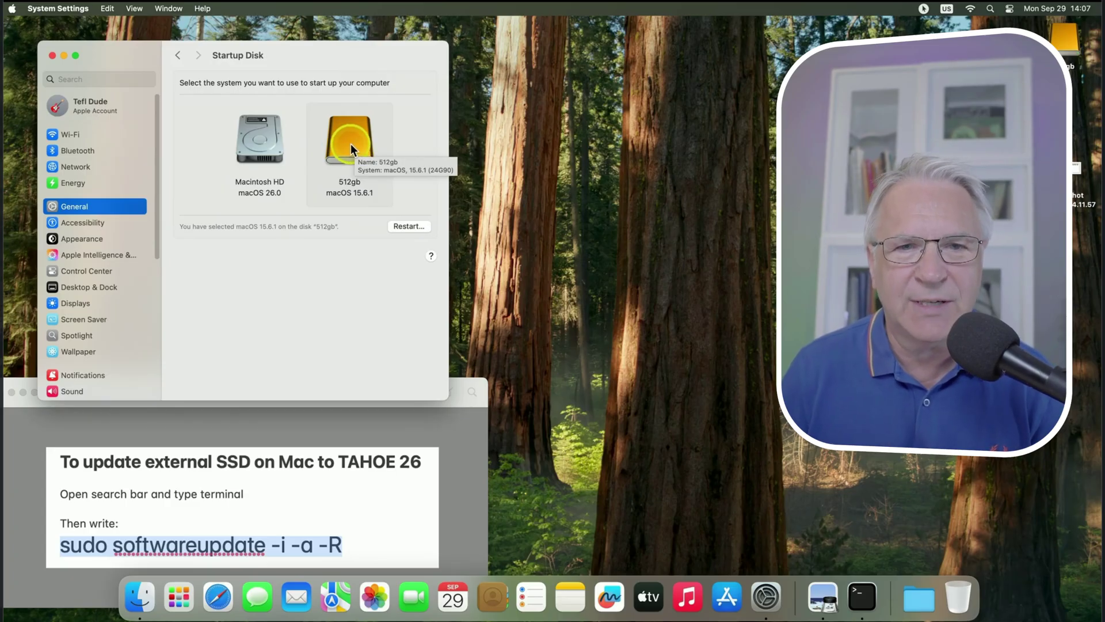
Select Macintosh HD, unlock the change with the admin password, and request a restart.
{"action": "left_click", "coordinate": [266, 136]}
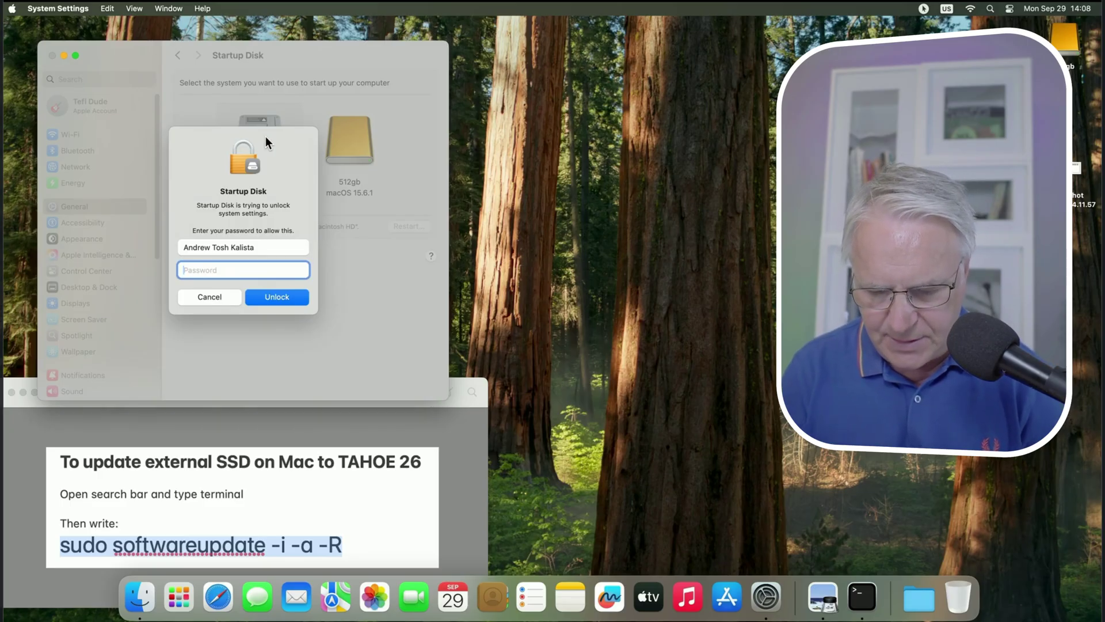
{"action": "type", "text": "••"}
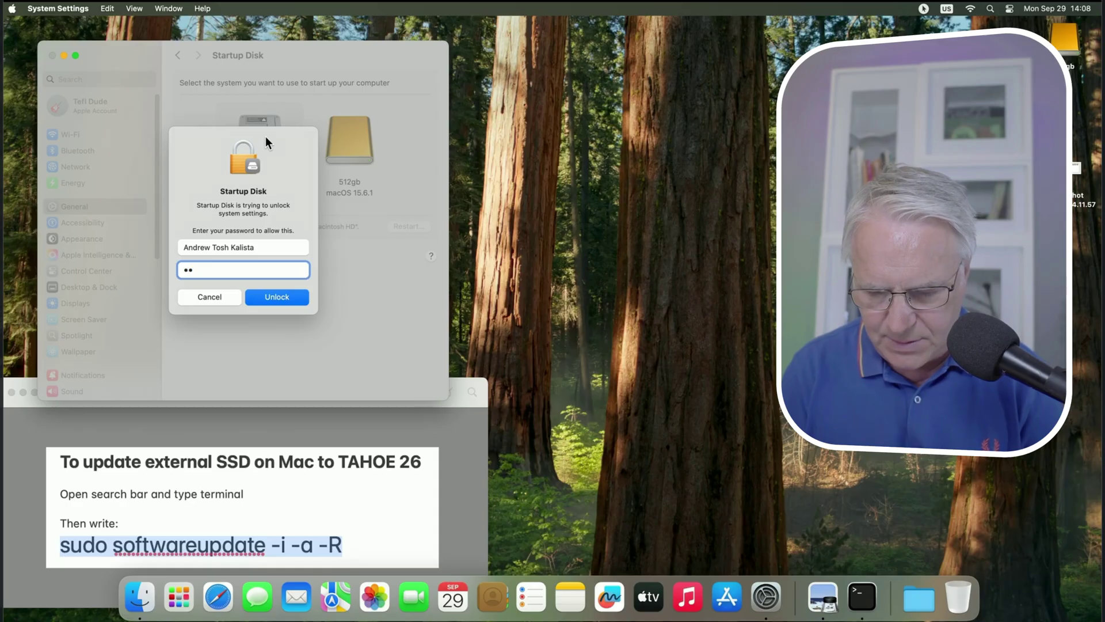
{"action": "type", "text": "••"}
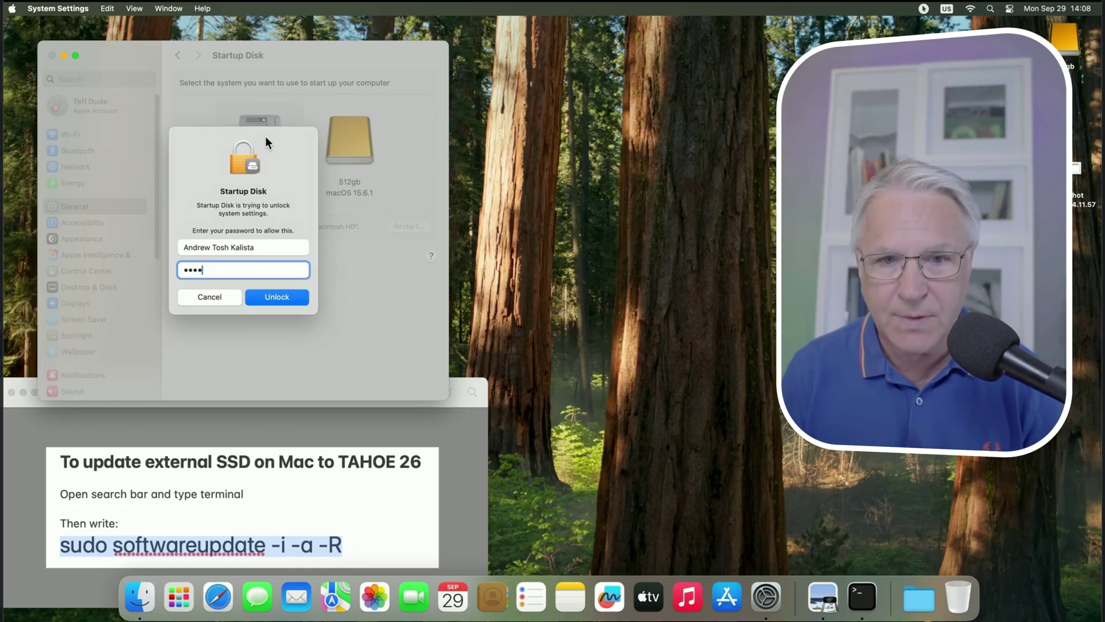
{"action": "key", "text": "Return"}
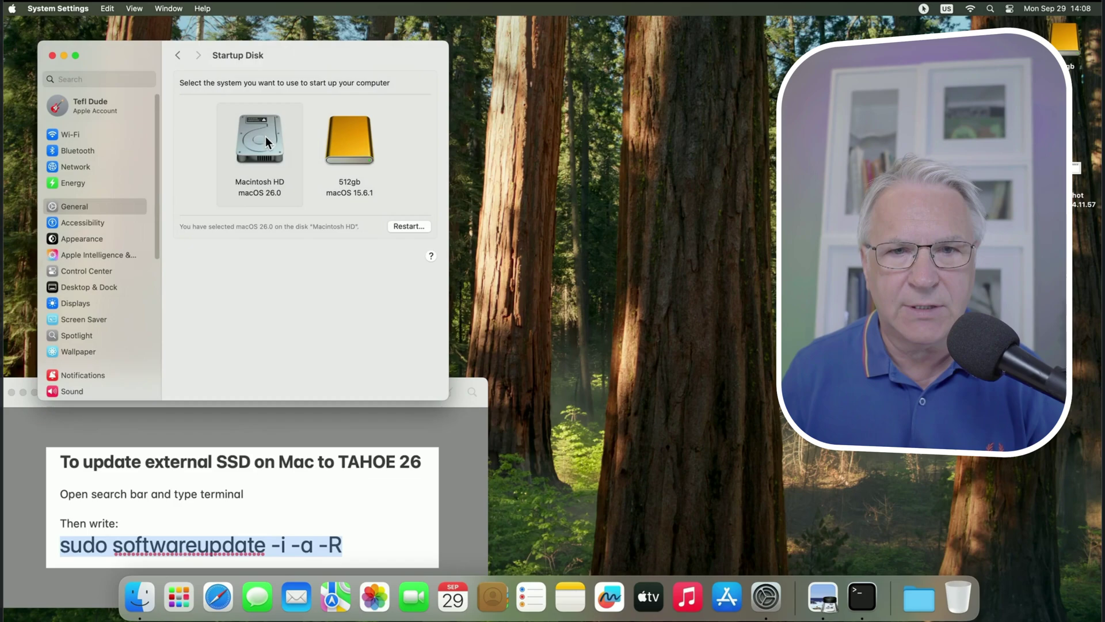
{"action": "left_click", "coordinate": [257, 210]}
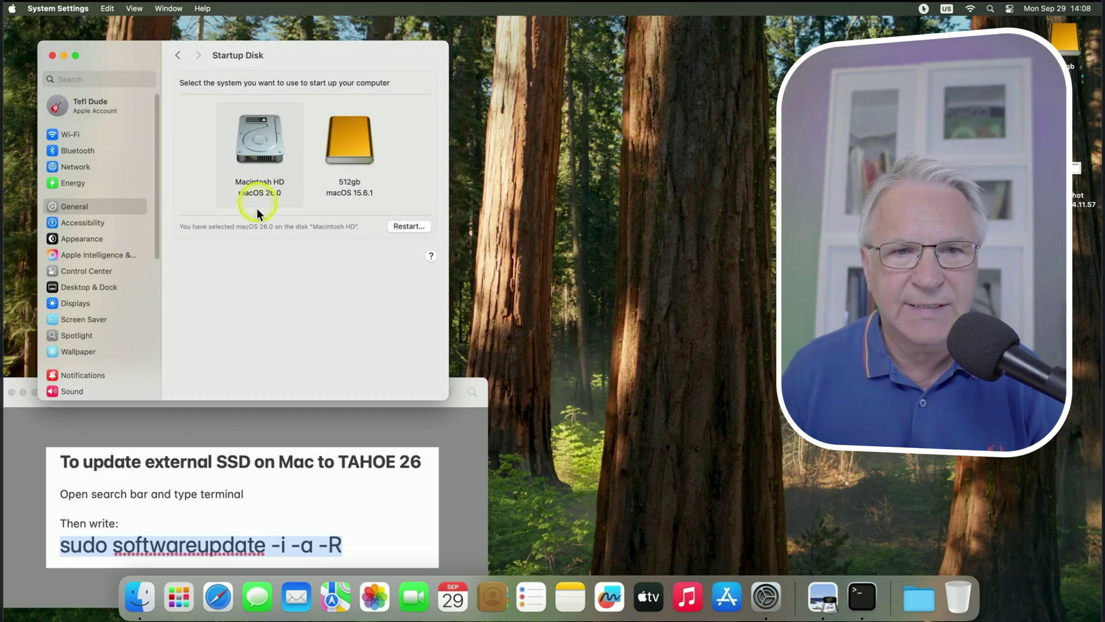
{"action": "left_click", "coordinate": [404, 226]}
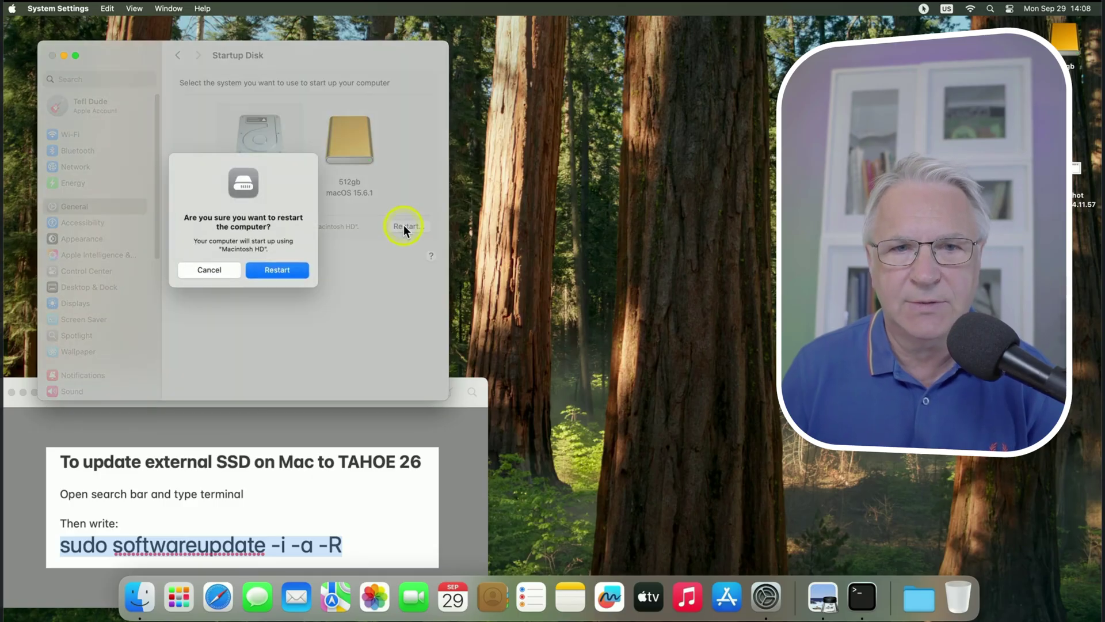
Restart from Macintosh HD, then cancel the 512gb - Data unlock prompt after reboot.
{"action": "left_click", "coordinate": [293, 267]}
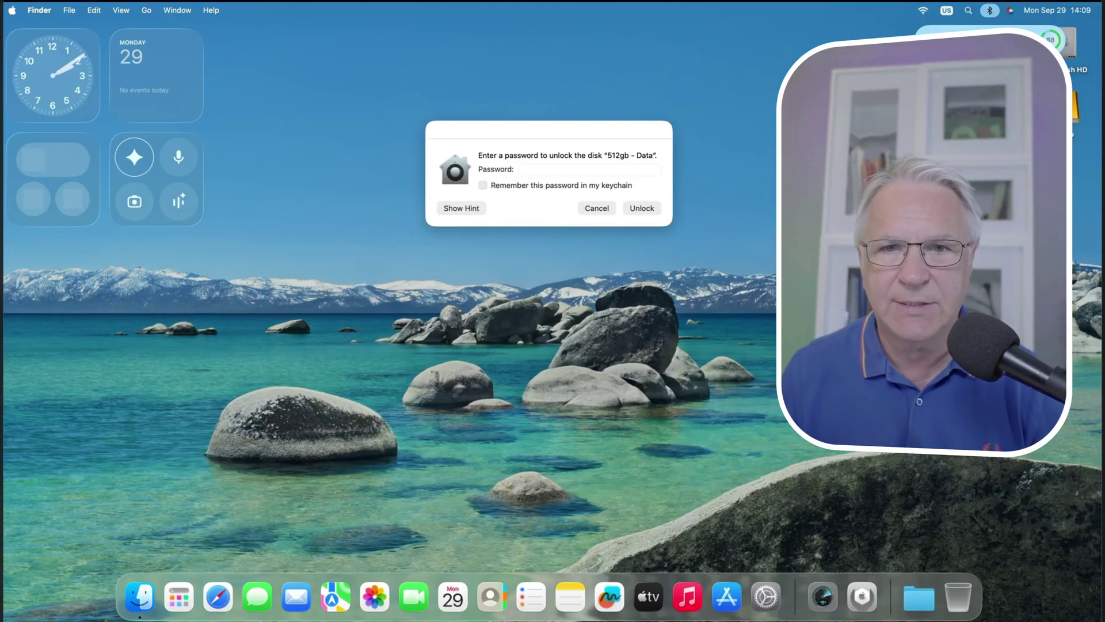
{"action": "left_click", "coordinate": [553, 170]}
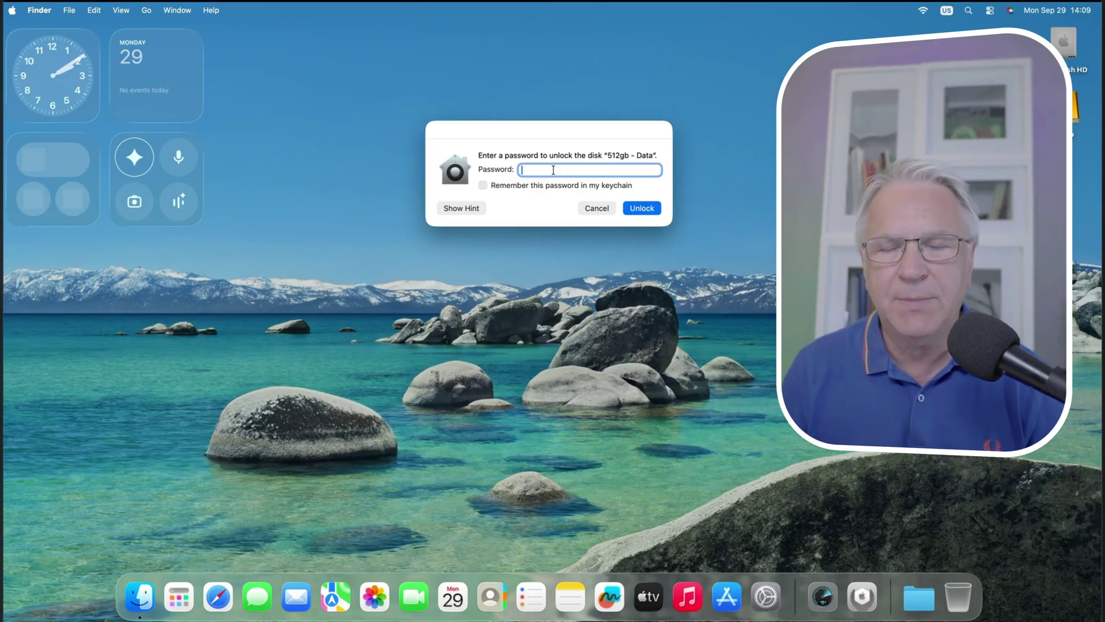
{"action": "left_click", "coordinate": [597, 208]}
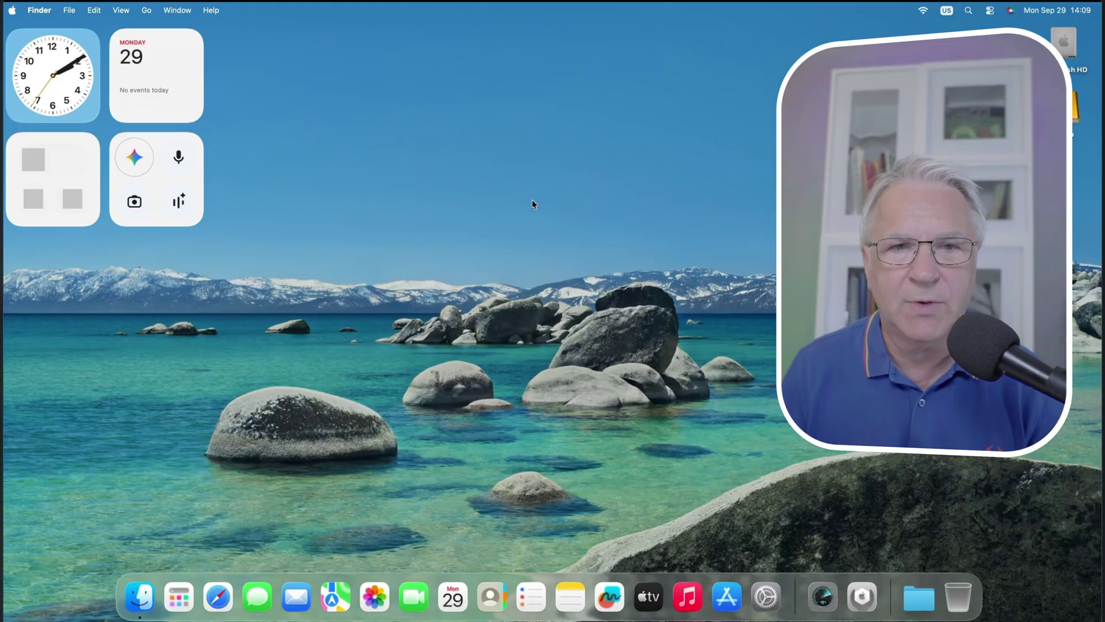
Open the Startup Disk pane under General in System Settings.
{"action": "left_click", "coordinate": [11, 11]}
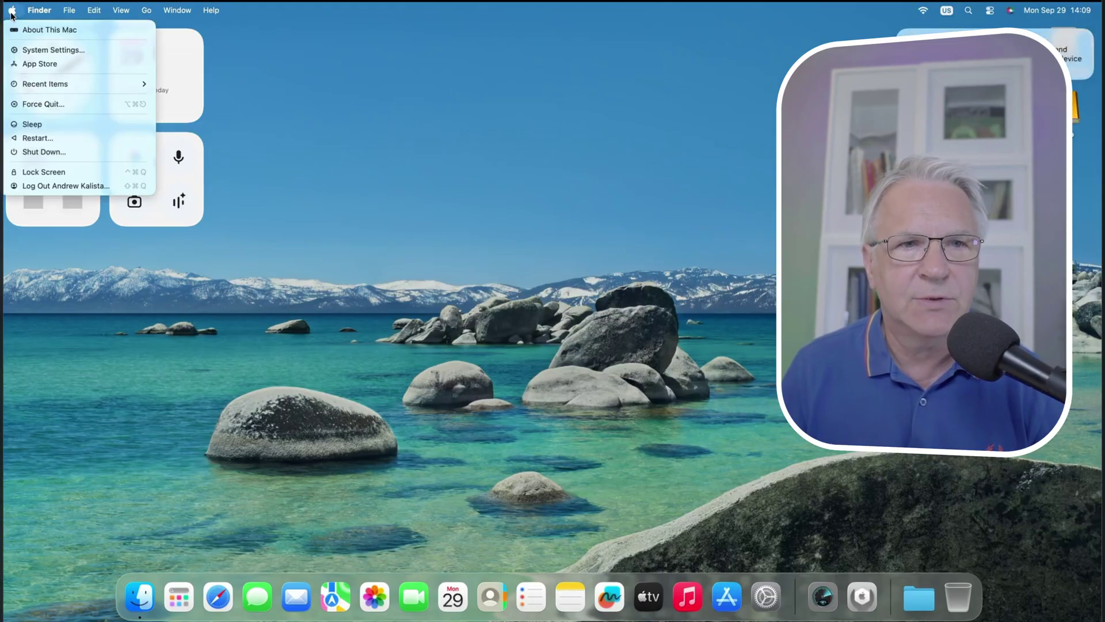
{"action": "left_click", "coordinate": [38, 50]}
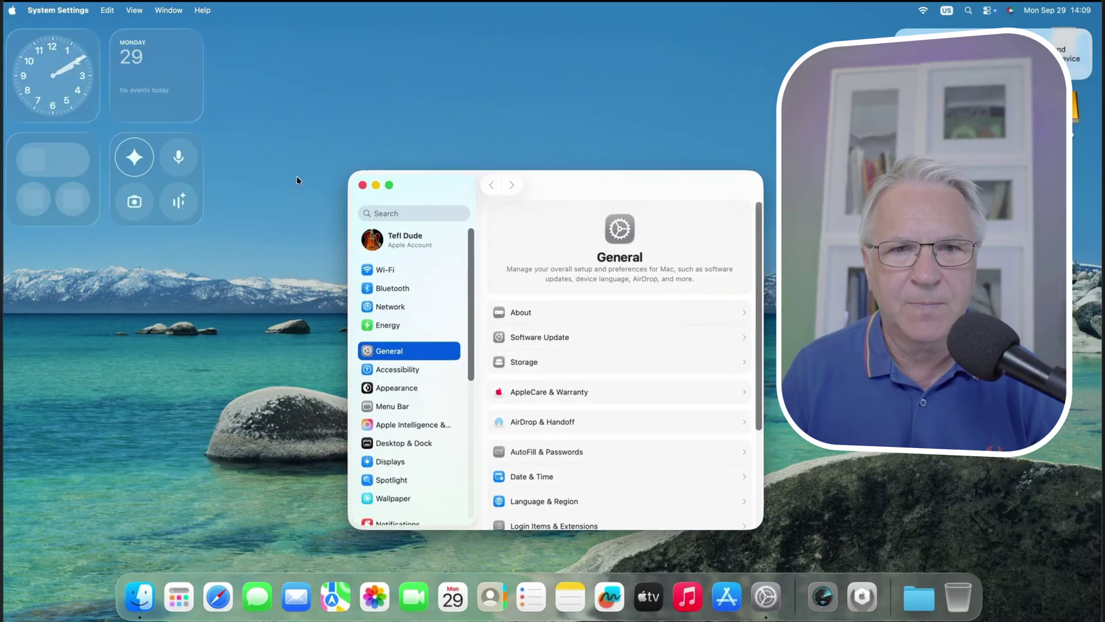
{"action": "scroll", "coordinate": [550, 420], "scroll_direction": "down", "scroll_amount": 5}
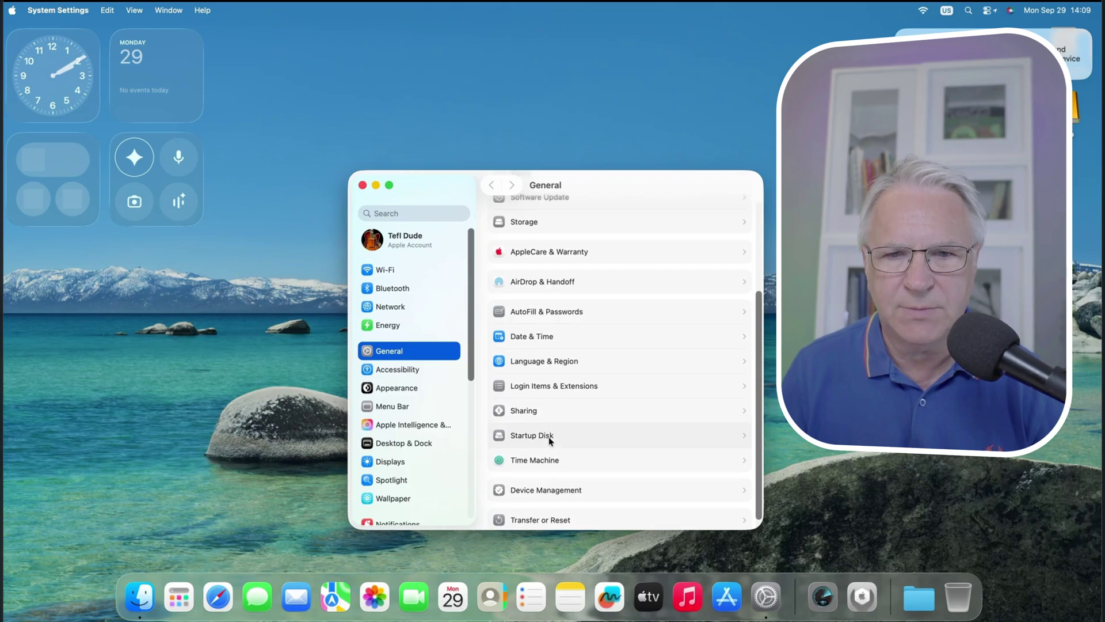
{"action": "left_click", "coordinate": [549, 439]}
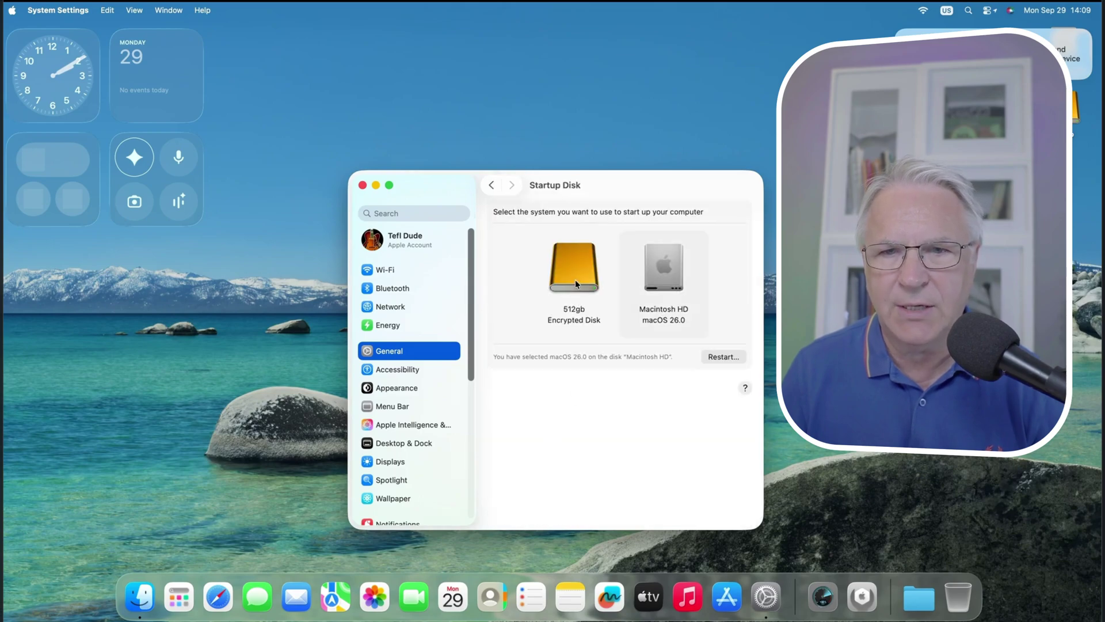
Choose the encrypted 512gb disk as startup disk, authenticating with the admin password.
{"action": "mouse_move", "coordinate": [575, 279]}
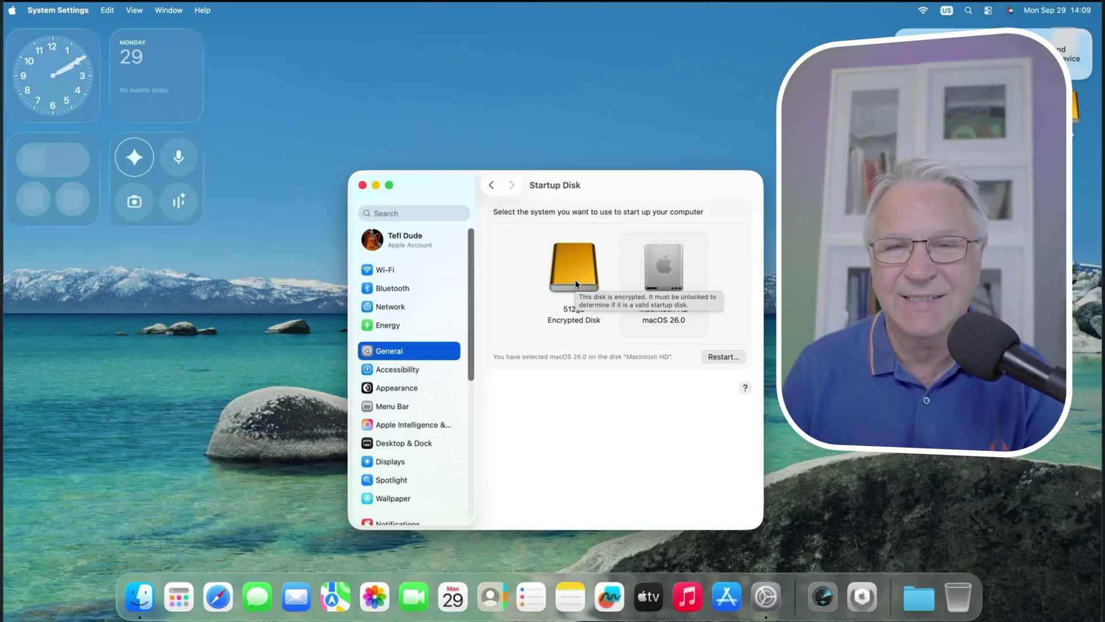
{"action": "left_click", "coordinate": [575, 278]}
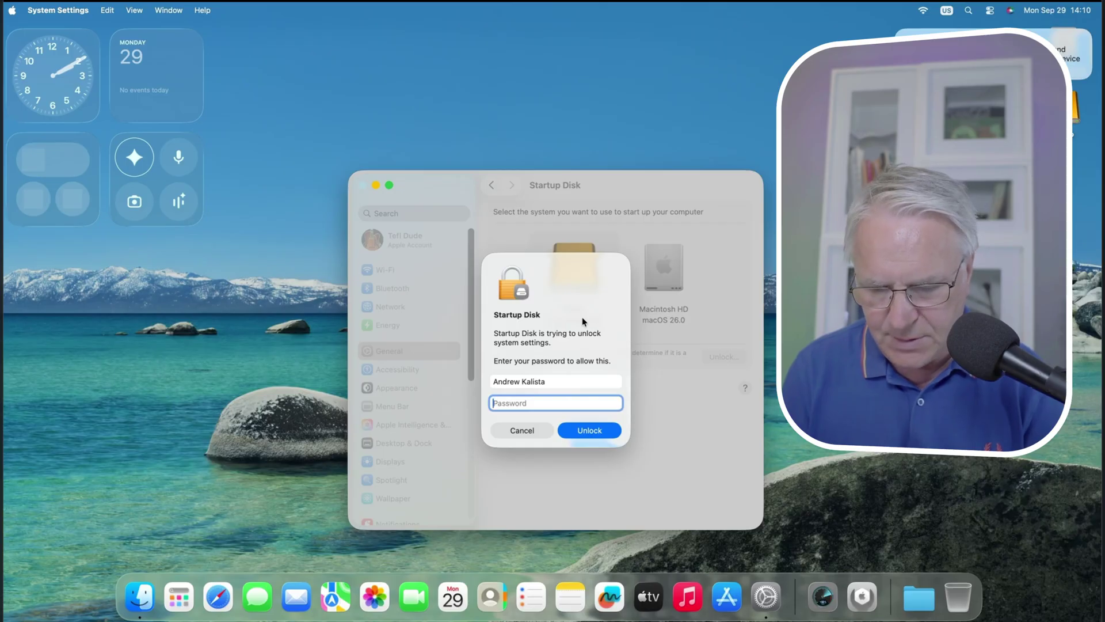
{"action": "type", "text": "••••"}
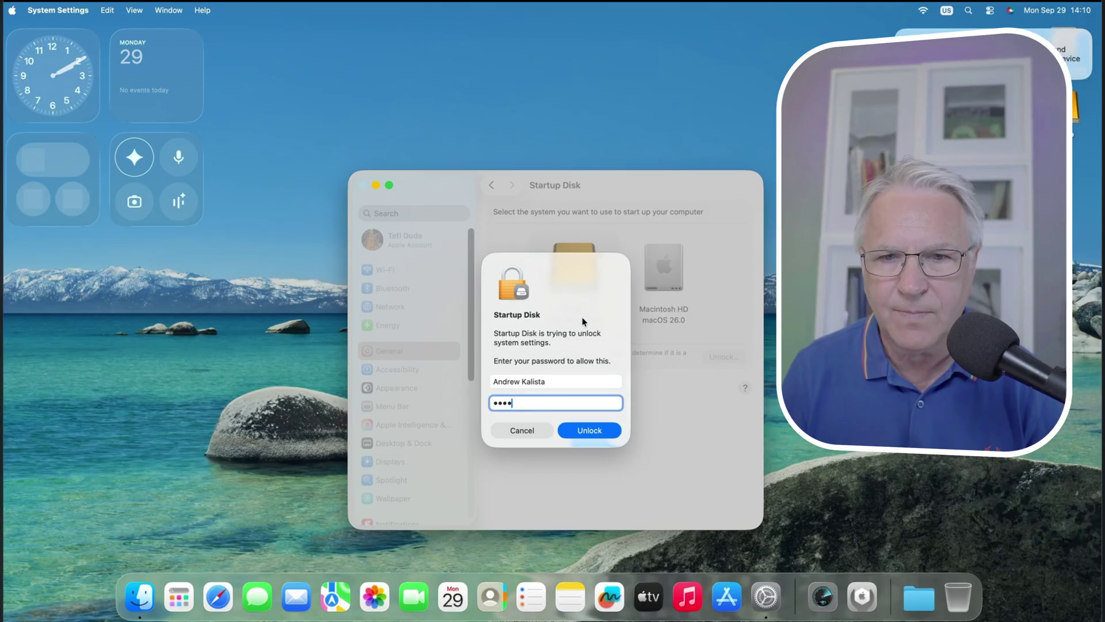
{"action": "key", "text": "Return"}
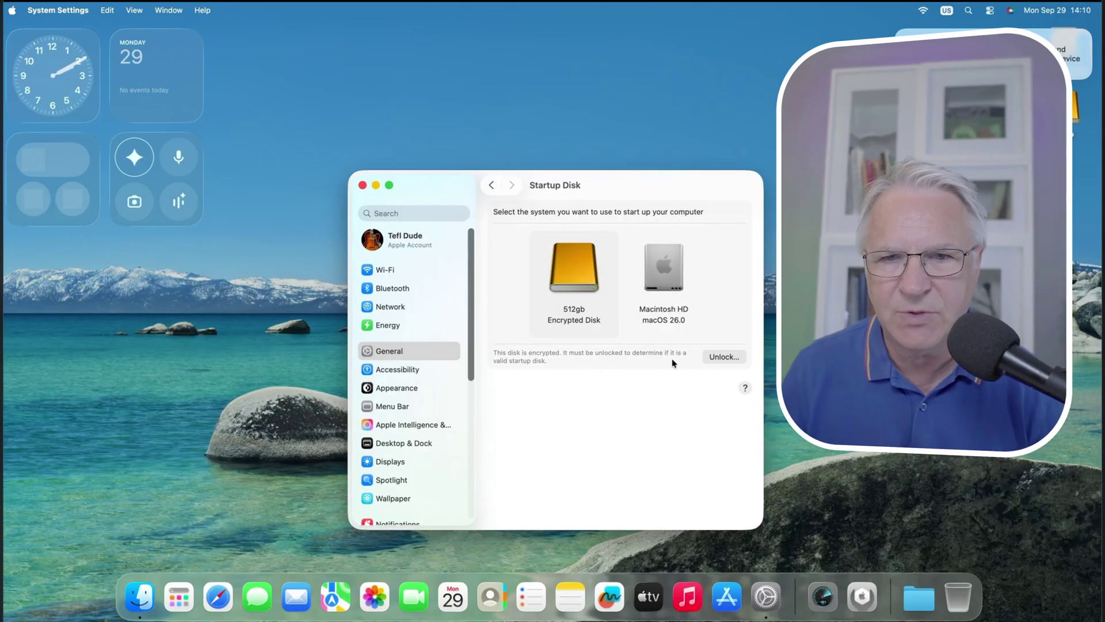
Unlock the 512gb disk with its disk password so it shows macOS 15.6.1.
{"action": "left_click", "coordinate": [719, 359]}
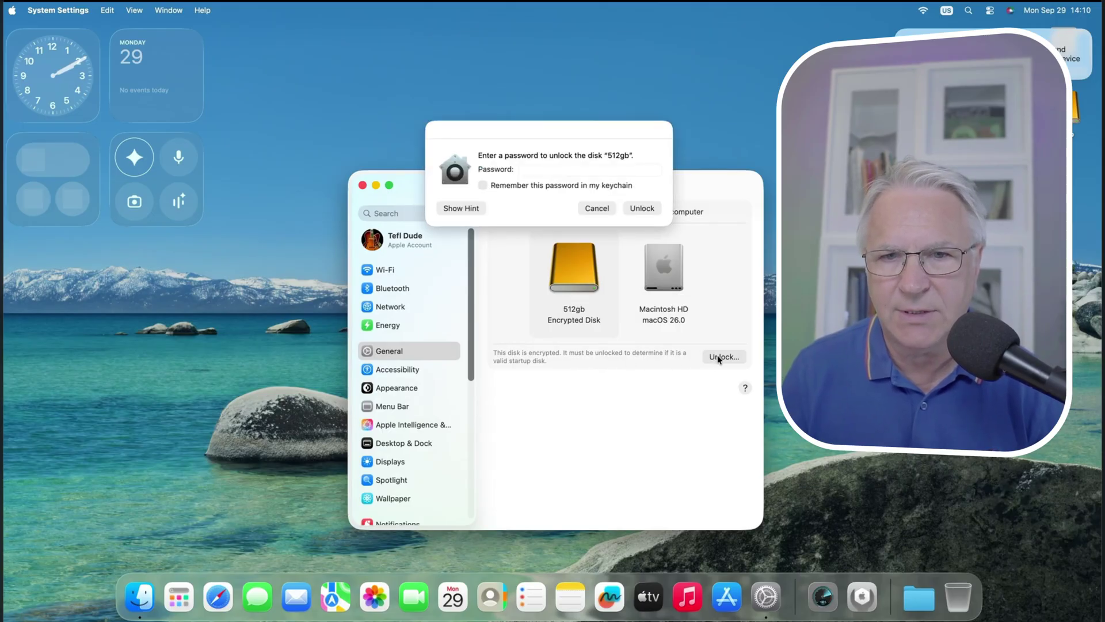
{"action": "left_click", "coordinate": [551, 169]}
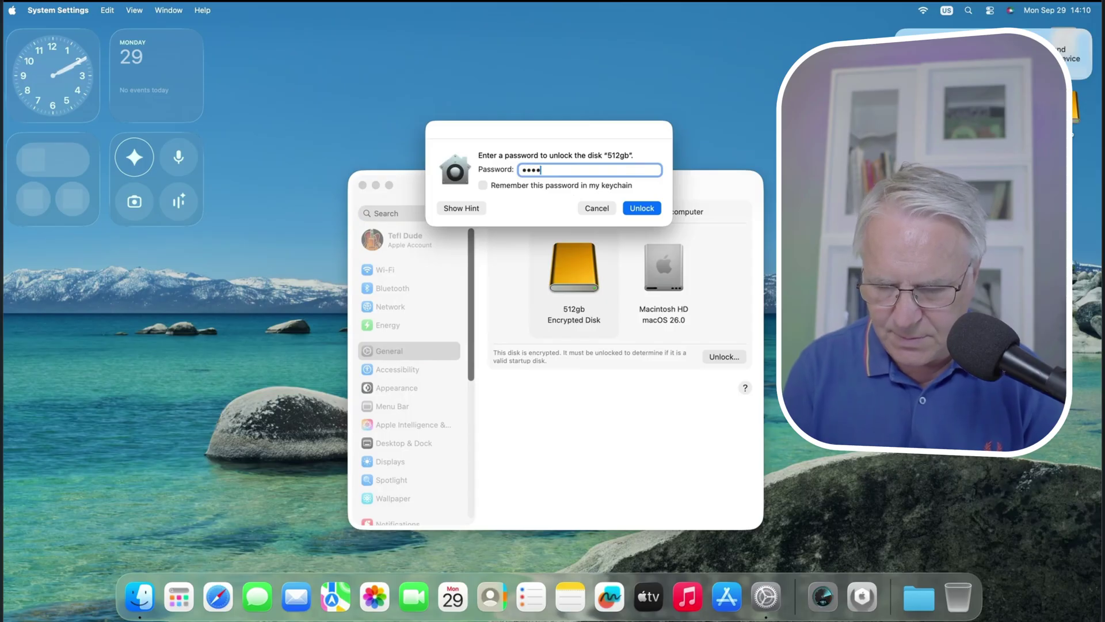
{"action": "key", "text": "Return"}
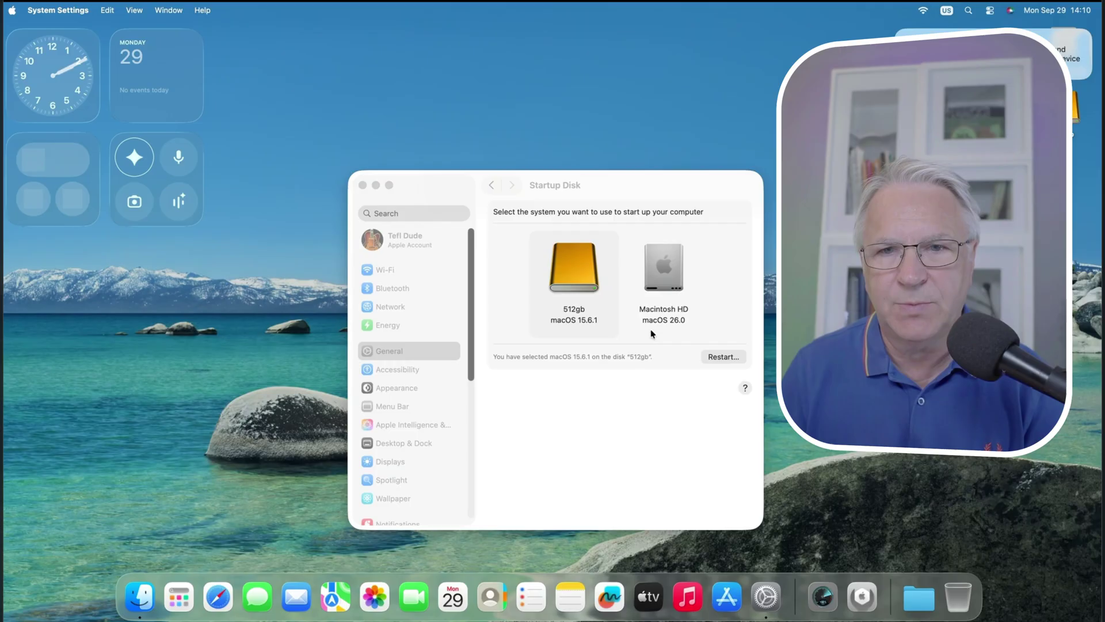
Approve the user authorization on the 512gb volume and request a restart from that disk.
{"action": "left_click", "coordinate": [575, 288]}
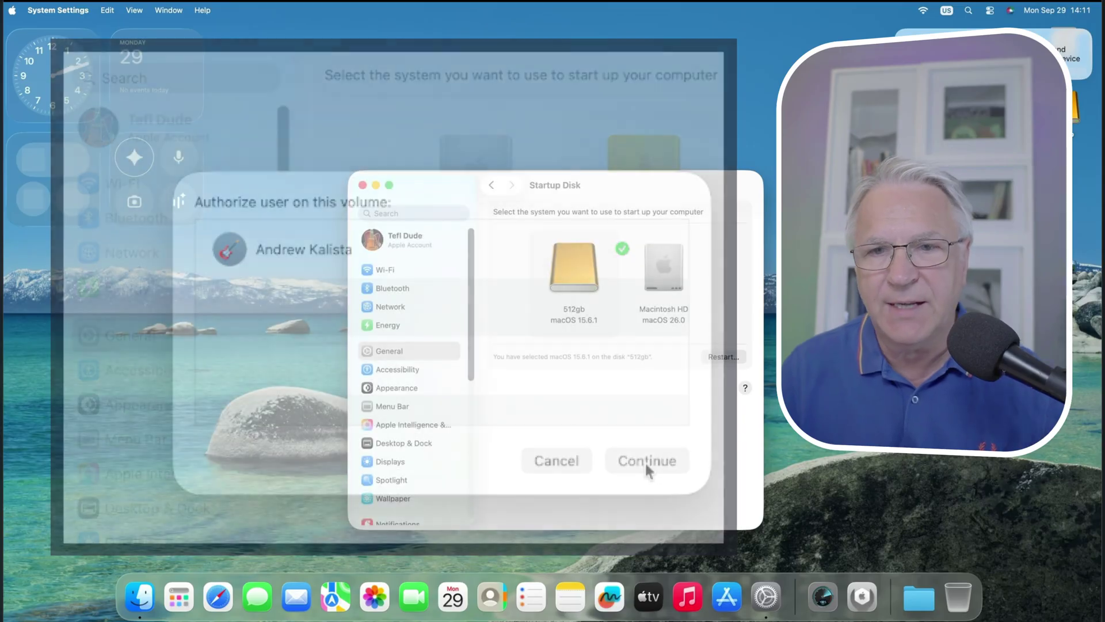
{"action": "left_click", "coordinate": [647, 461]}
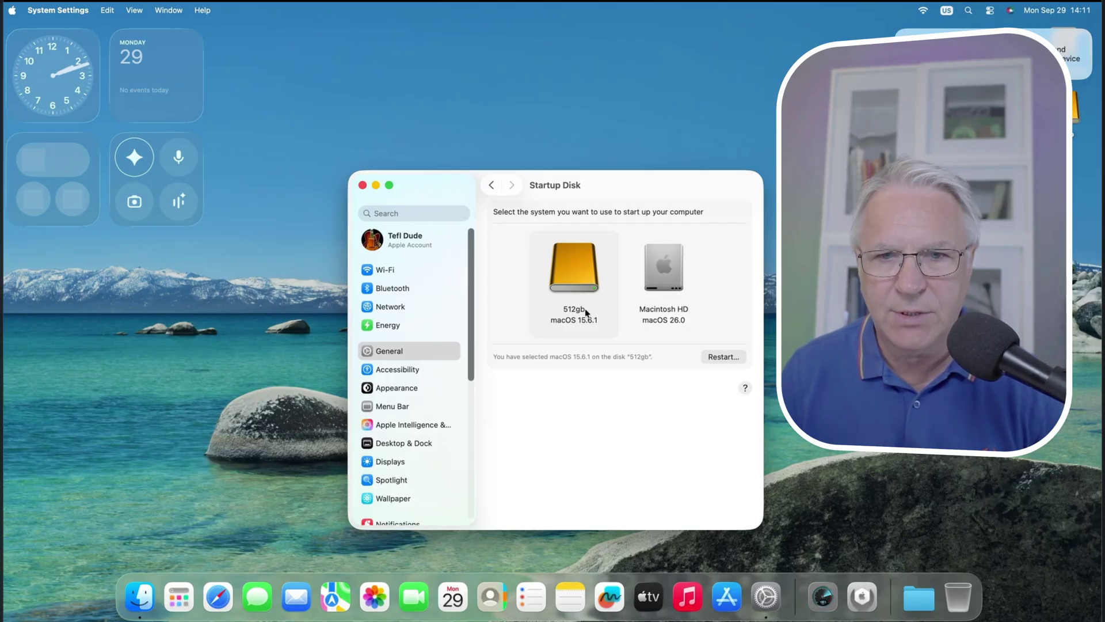
{"action": "left_click", "coordinate": [728, 357]}
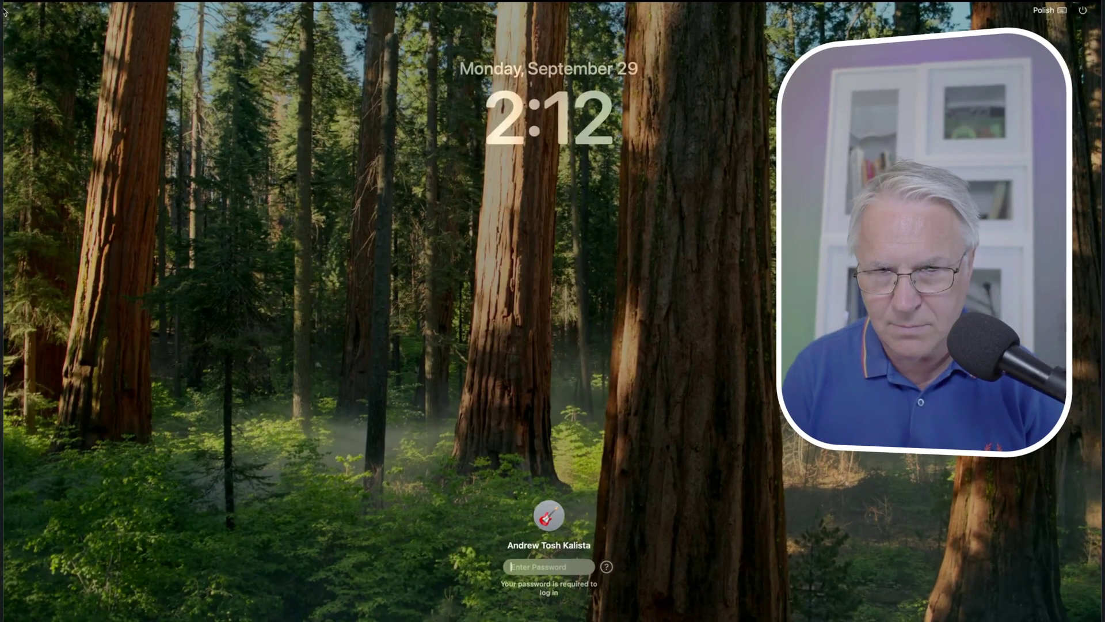
Log in, close the welcome window, and cancel the Macintosh HD - Data unlock prompt.
{"action": "type", "text": "•"}
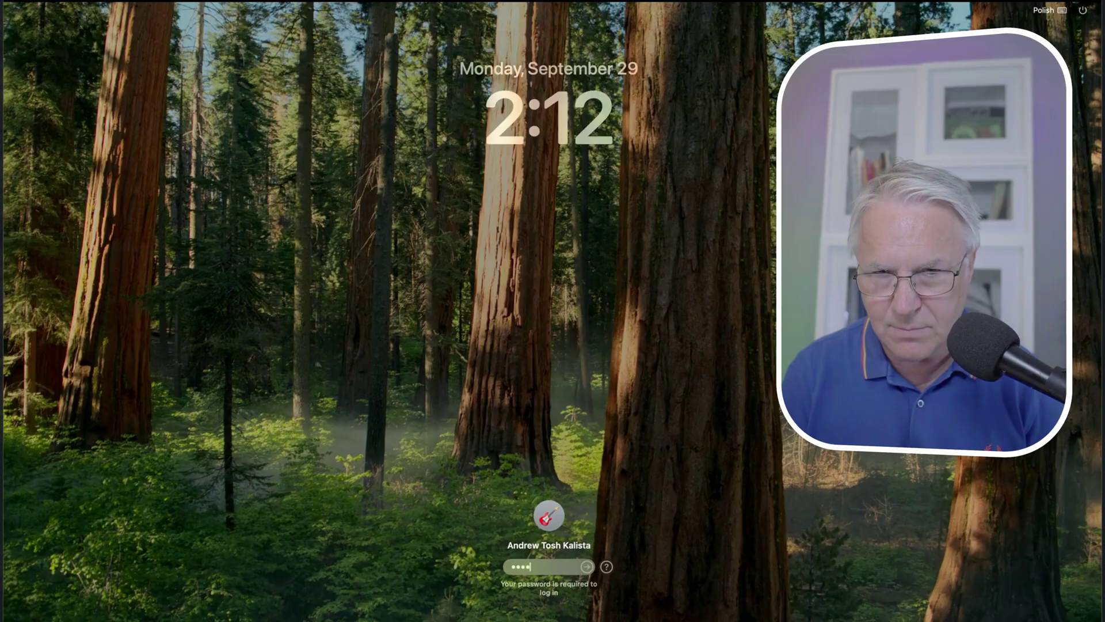
{"action": "type", "text": "•••"}
{"action": "key", "text": "Return"}
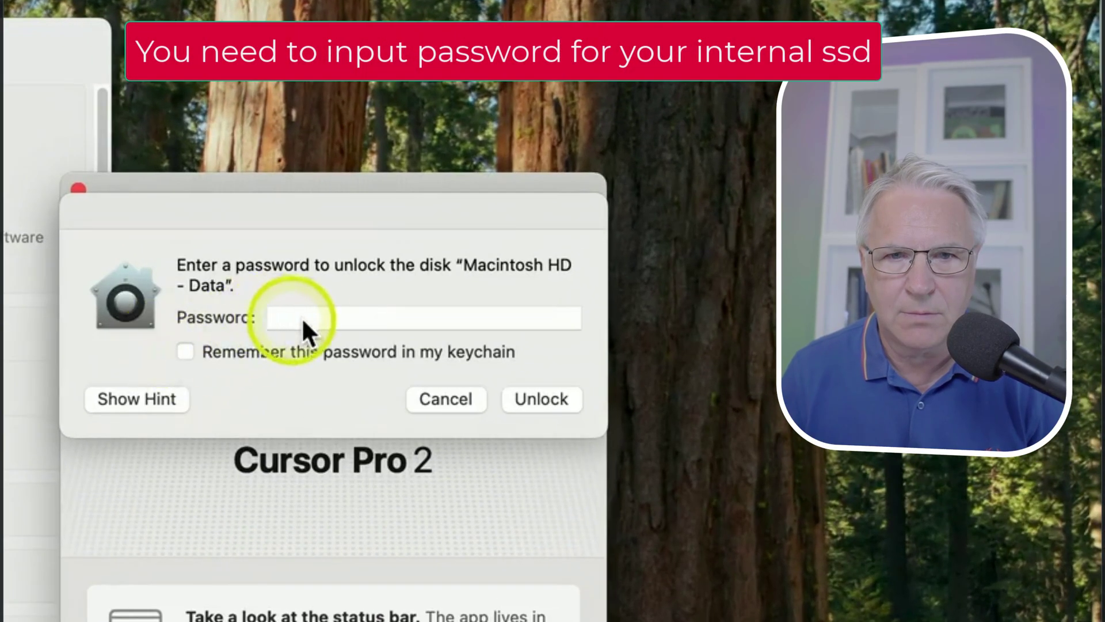
{"action": "left_click", "coordinate": [306, 316]}
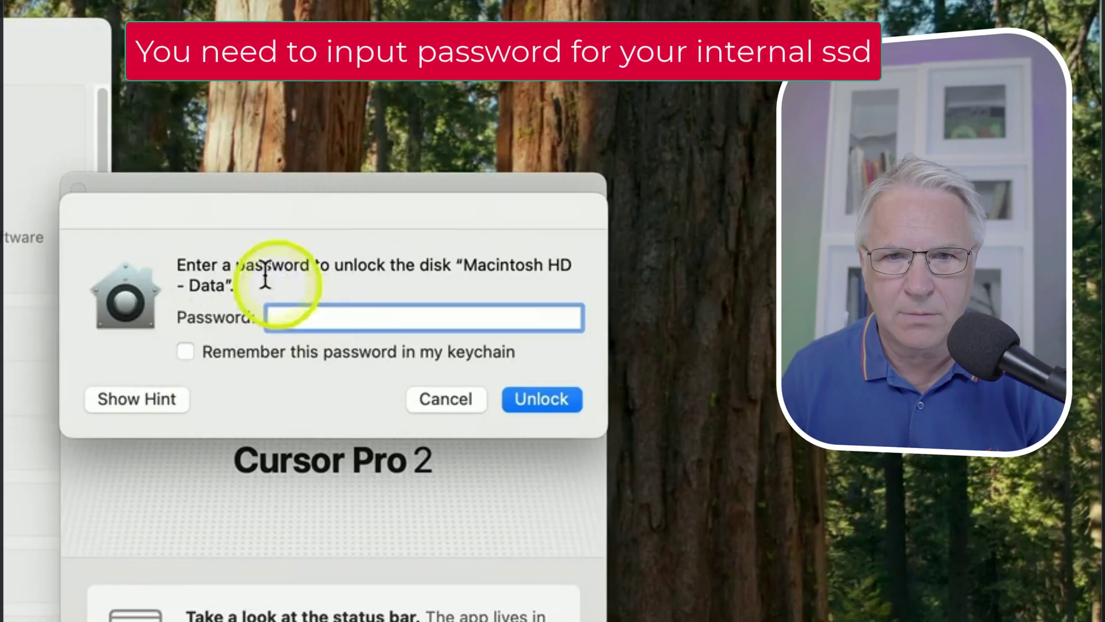
{"action": "left_click_drag", "start_coordinate": [218, 215], "coordinate": [481, 380]}
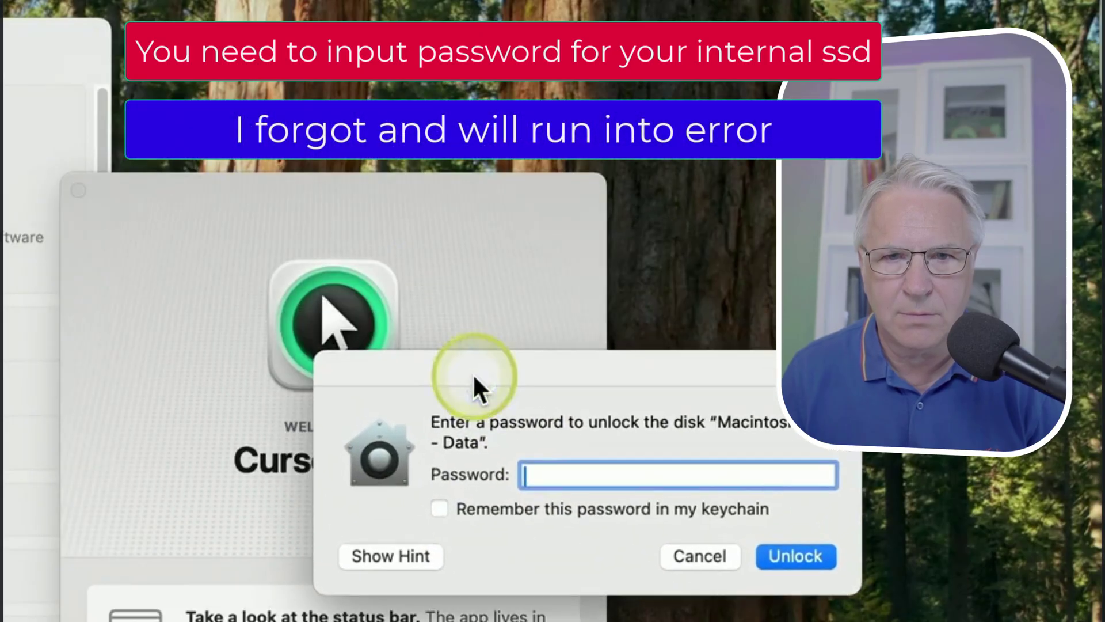
{"action": "left_click", "coordinate": [81, 188]}
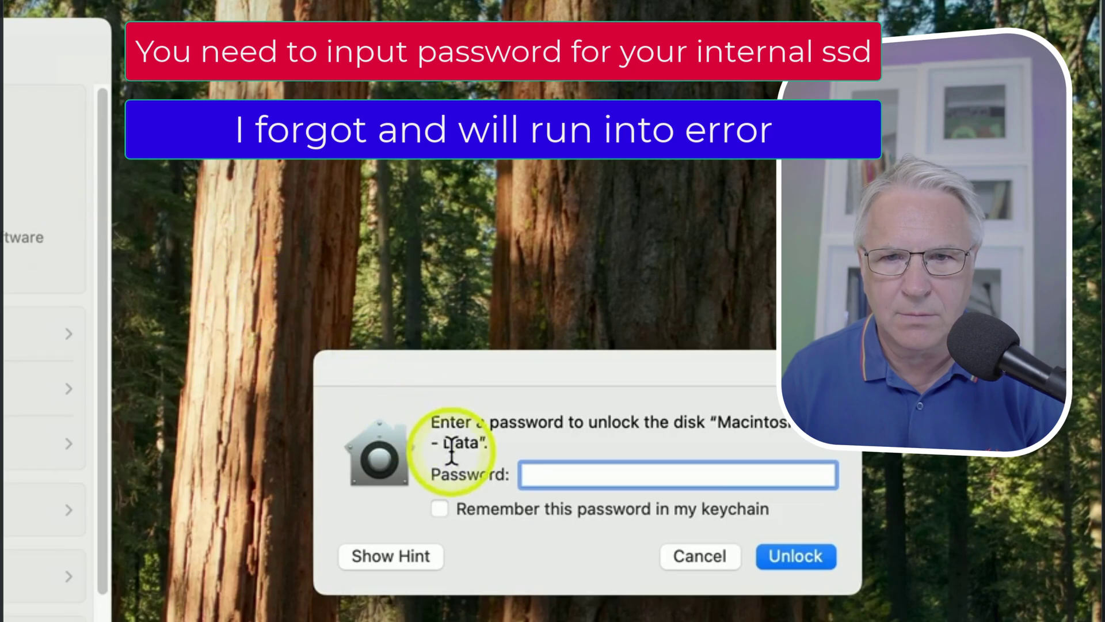
{"action": "left_click", "coordinate": [672, 549]}
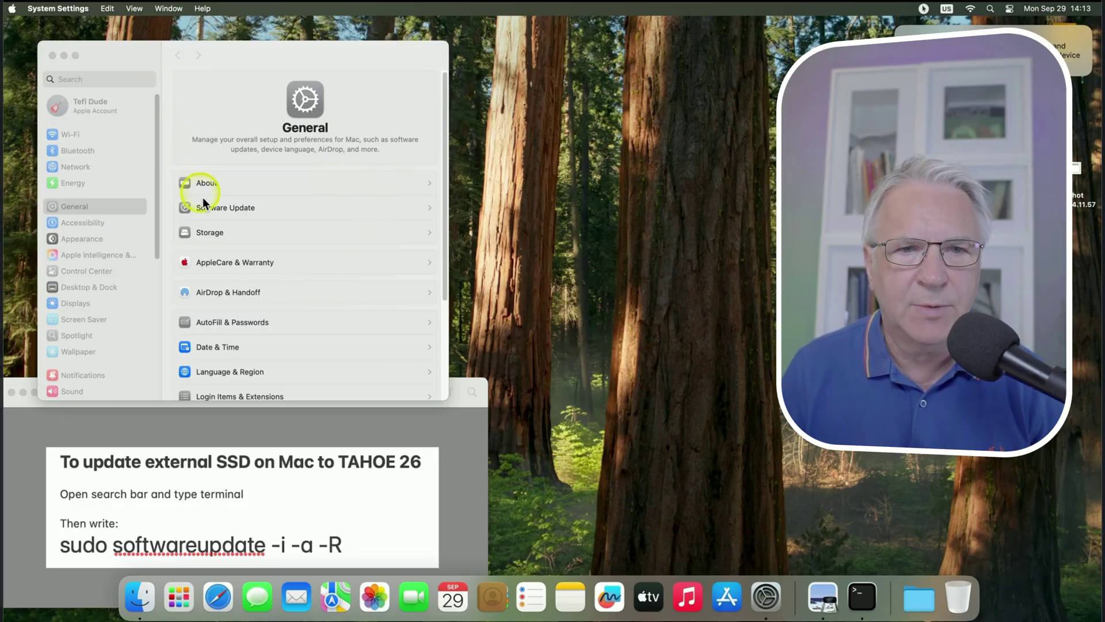
Look at Software Update, then check the Startup Disk pane under General.
{"action": "left_click", "coordinate": [225, 208]}
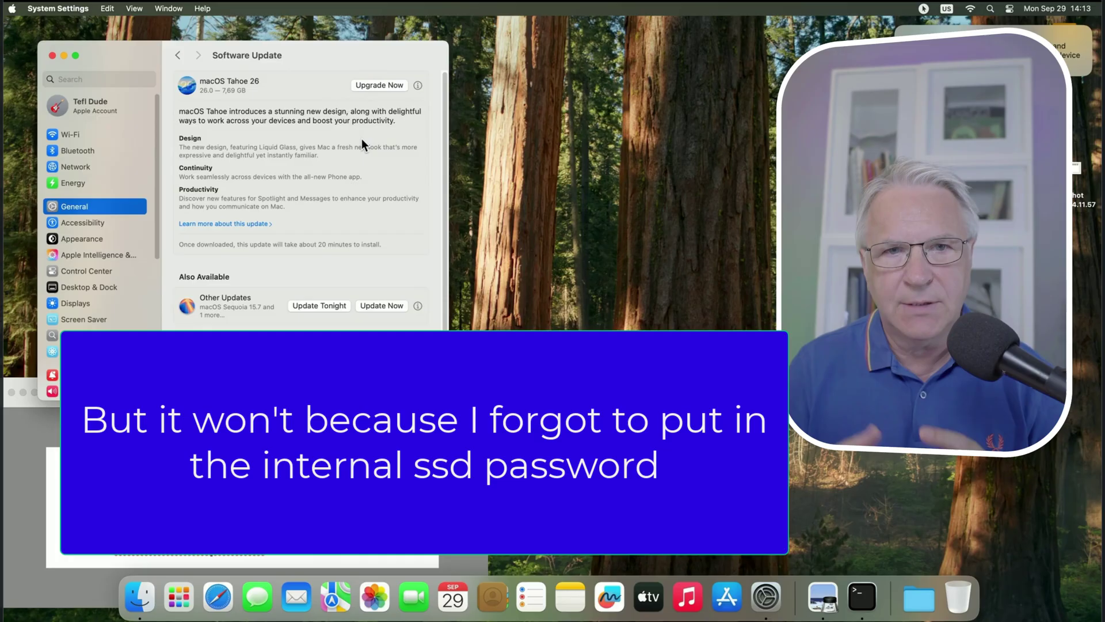
{"action": "left_click", "coordinate": [362, 140]}
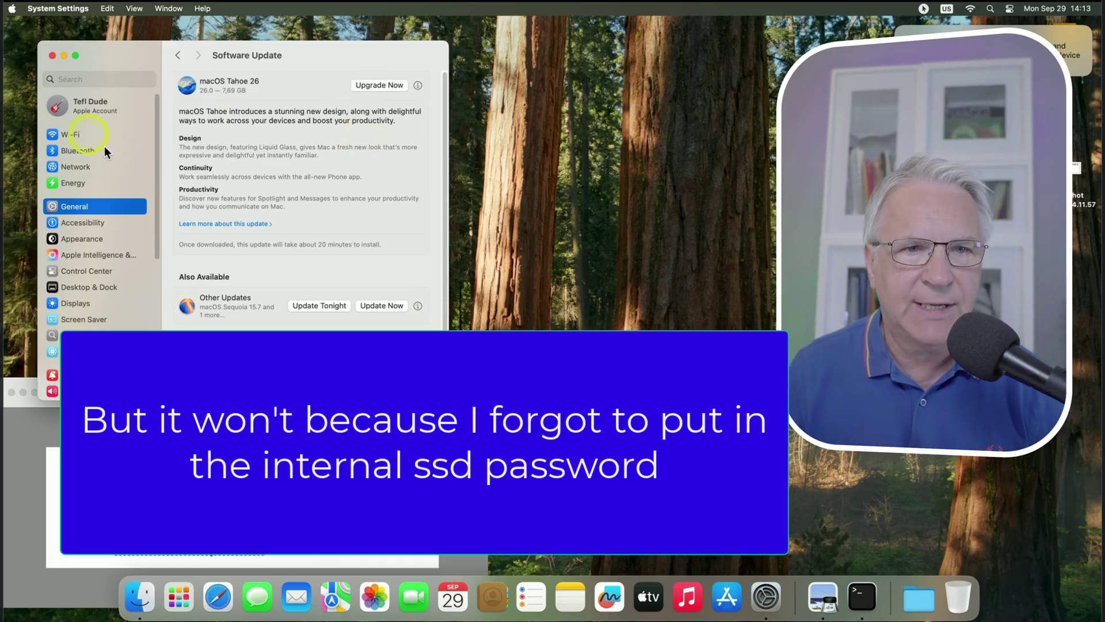
{"action": "left_click", "coordinate": [121, 211]}
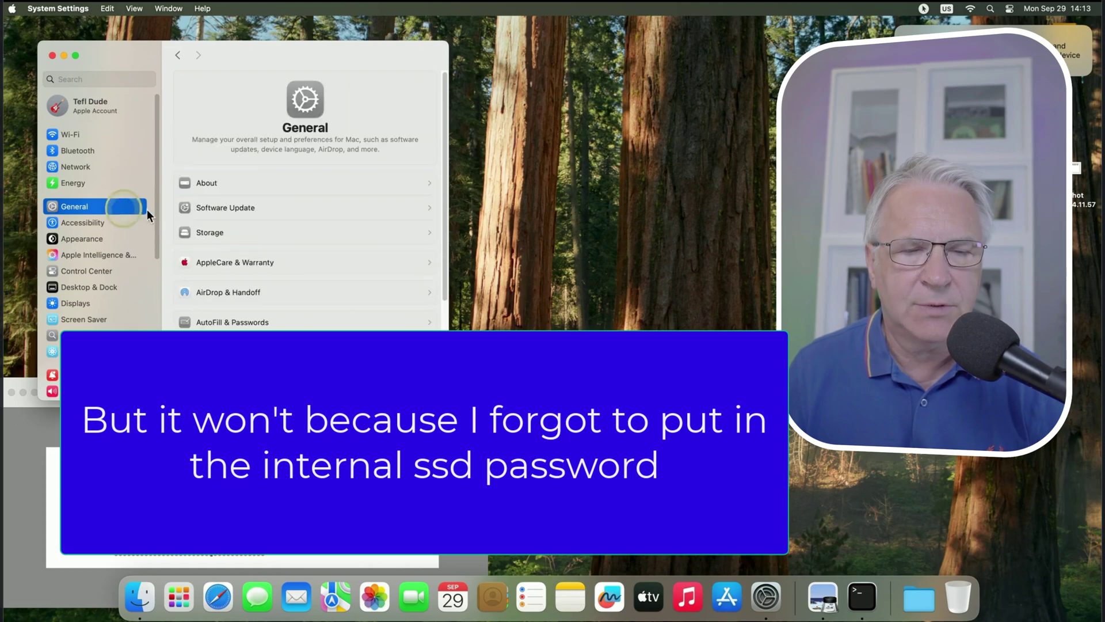
{"action": "scroll", "coordinate": [243, 250], "scroll_direction": "down", "scroll_amount": 5}
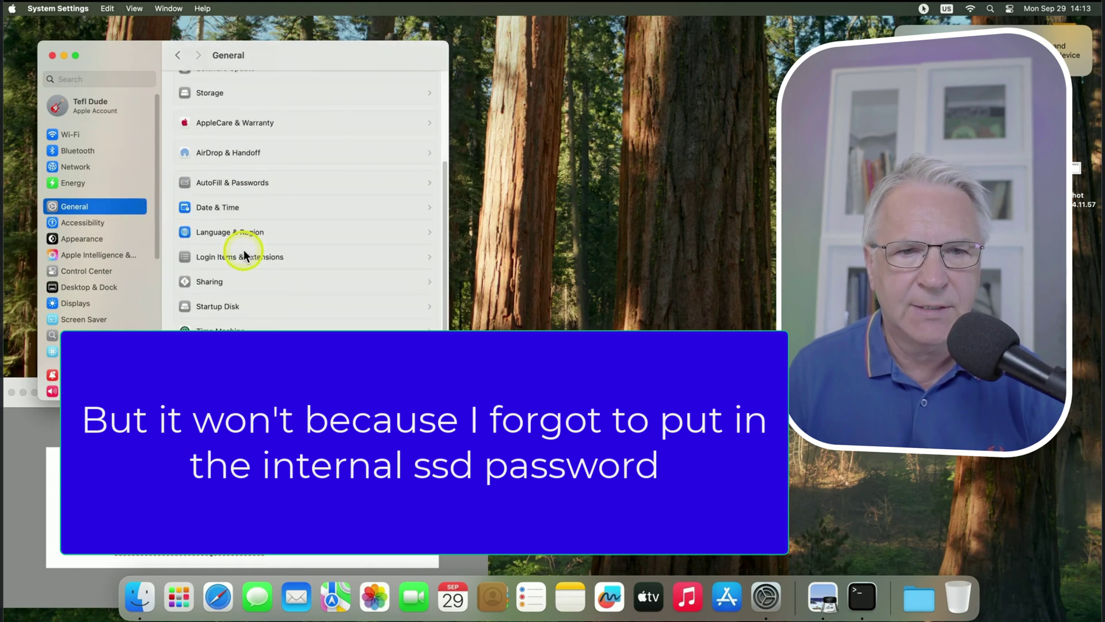
{"action": "left_click", "coordinate": [264, 301]}
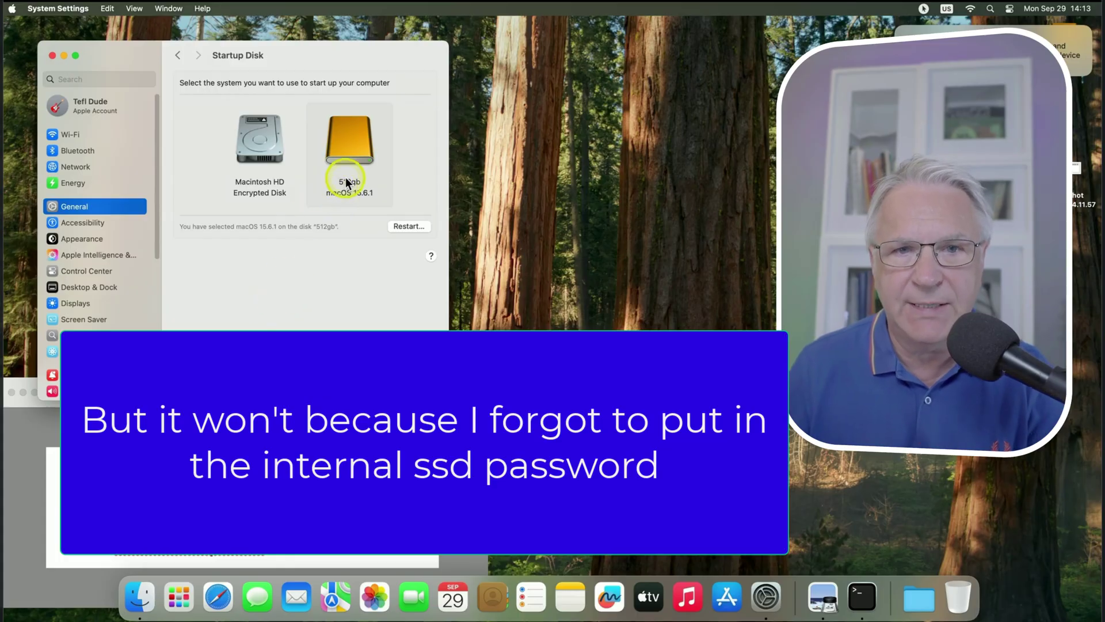
Return to Software Update and choose Upgrade Now for macOS Tahoe 26.
{"action": "left_click", "coordinate": [101, 203]}
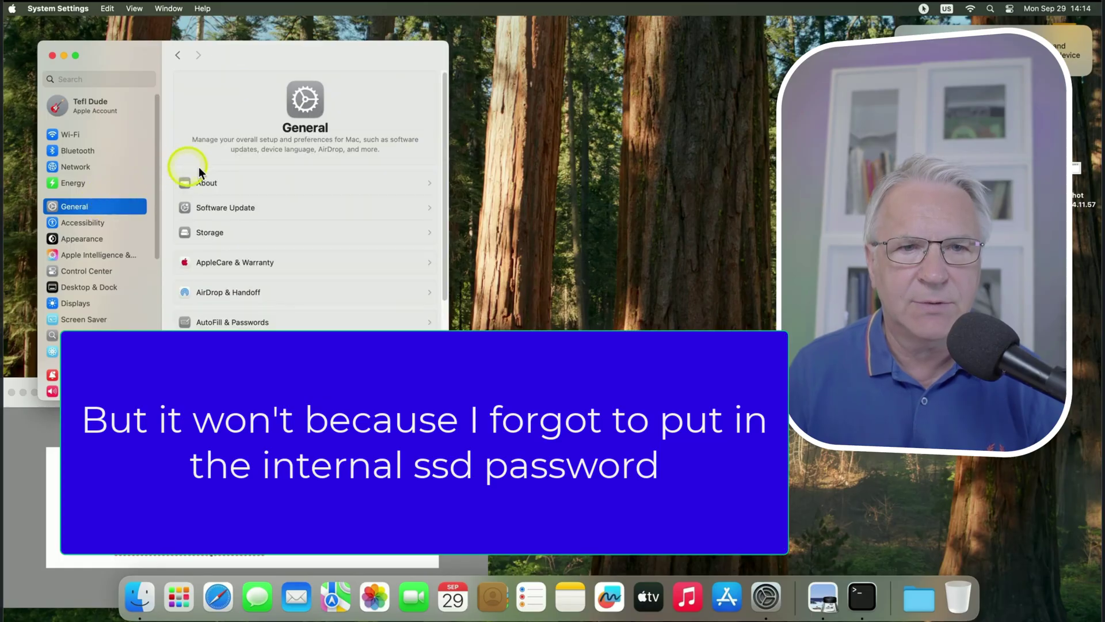
{"action": "left_click", "coordinate": [276, 207]}
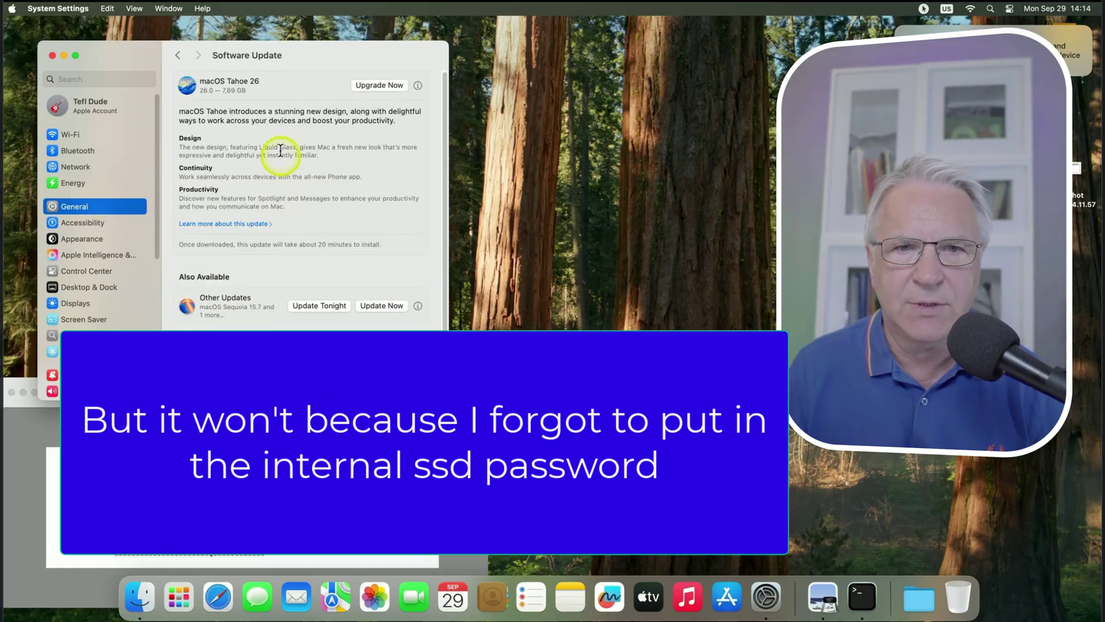
{"action": "left_click", "coordinate": [375, 84]}
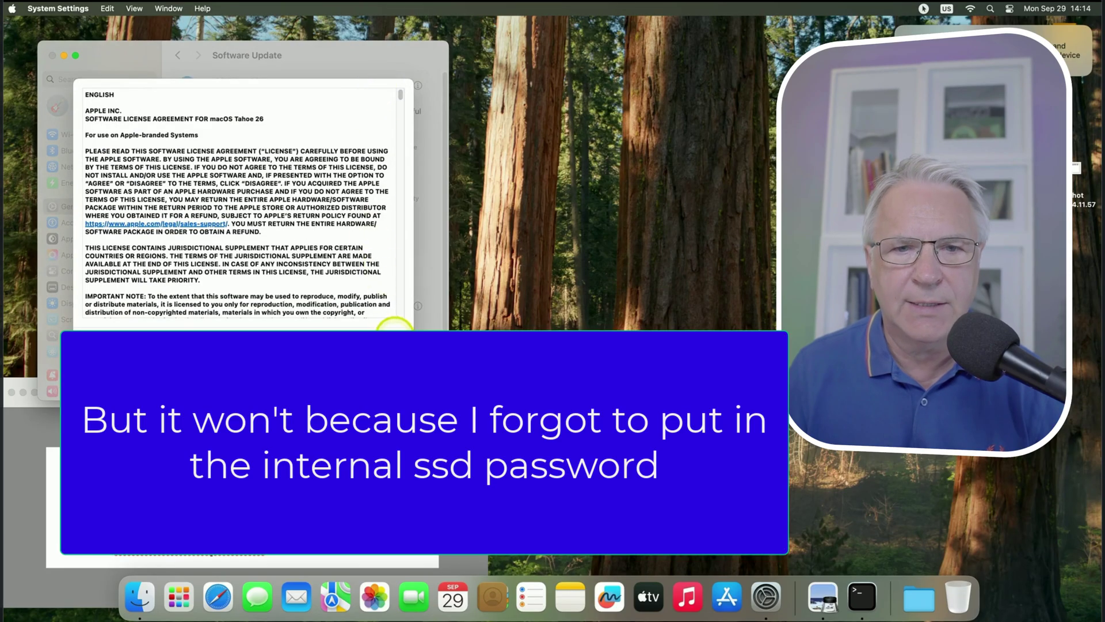
Agree to the macOS Tahoe 26 licence and authorise the upgrade with the admin password.
{"action": "left_click", "coordinate": [386, 341]}
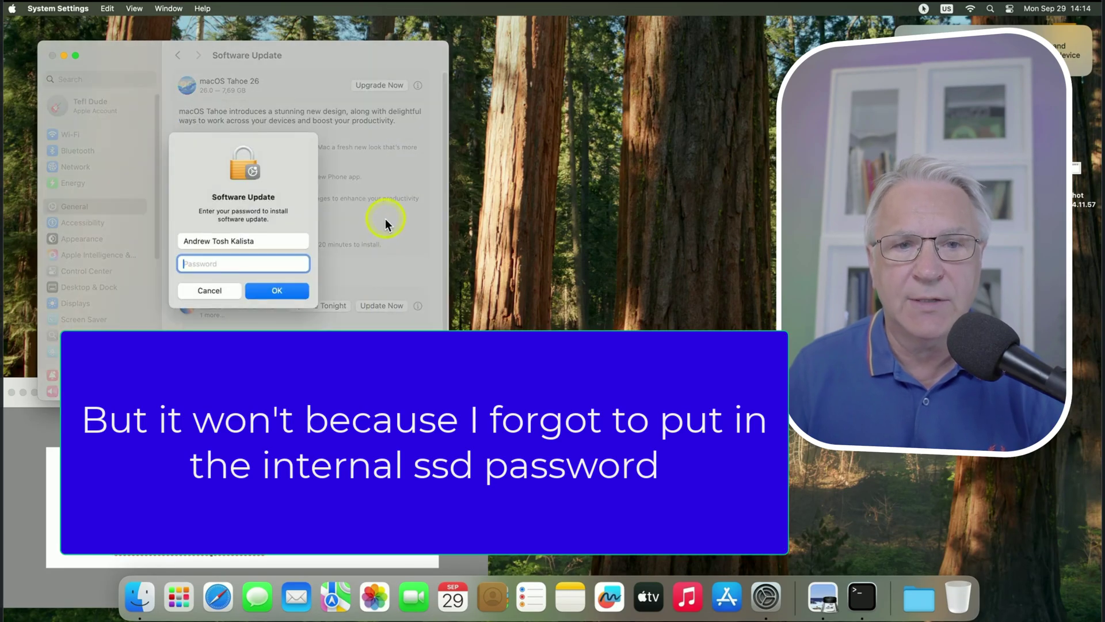
{"action": "type", "text": "••"}
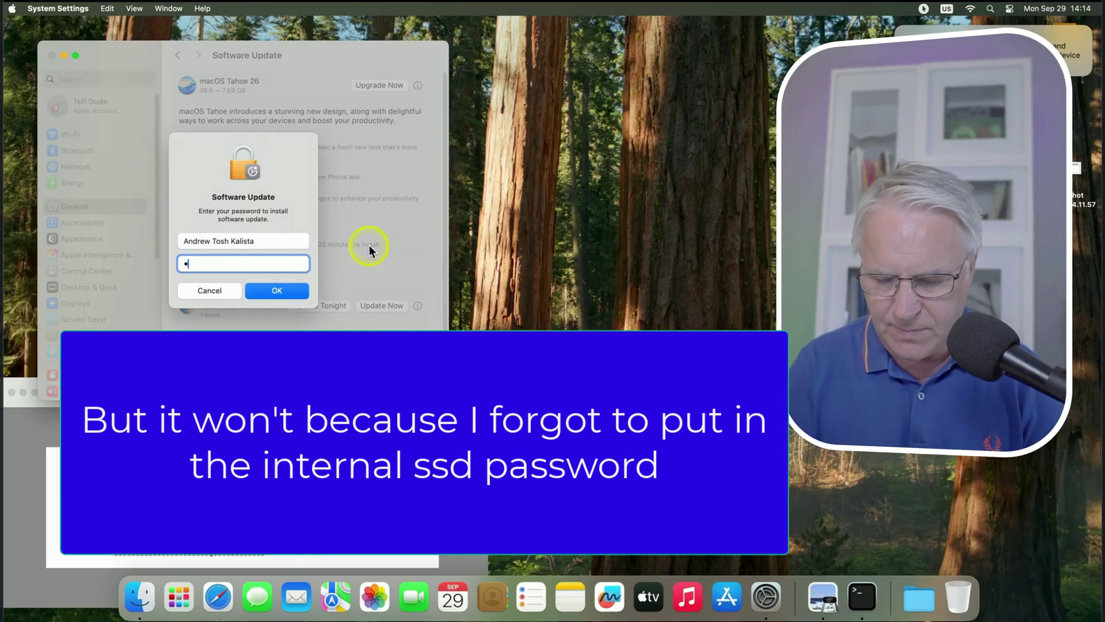
{"action": "type", "text": "•••"}
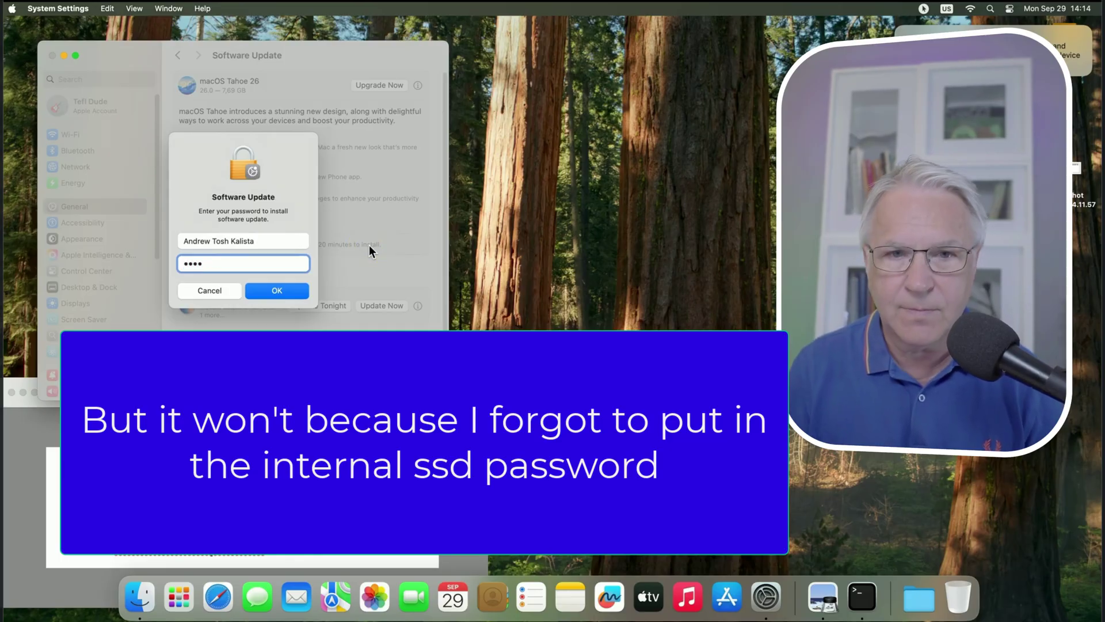
{"action": "key", "text": "Return"}
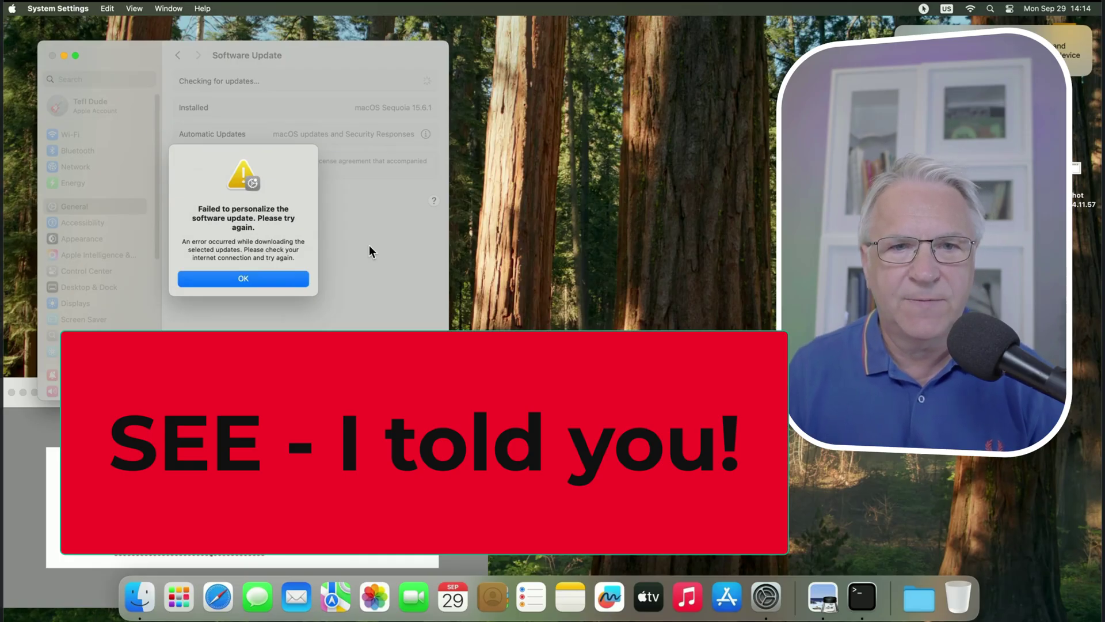
Dismiss the update failure message and close System Settings.
{"action": "left_click", "coordinate": [247, 276]}
{"action": "left_click", "coordinate": [495, 203]}
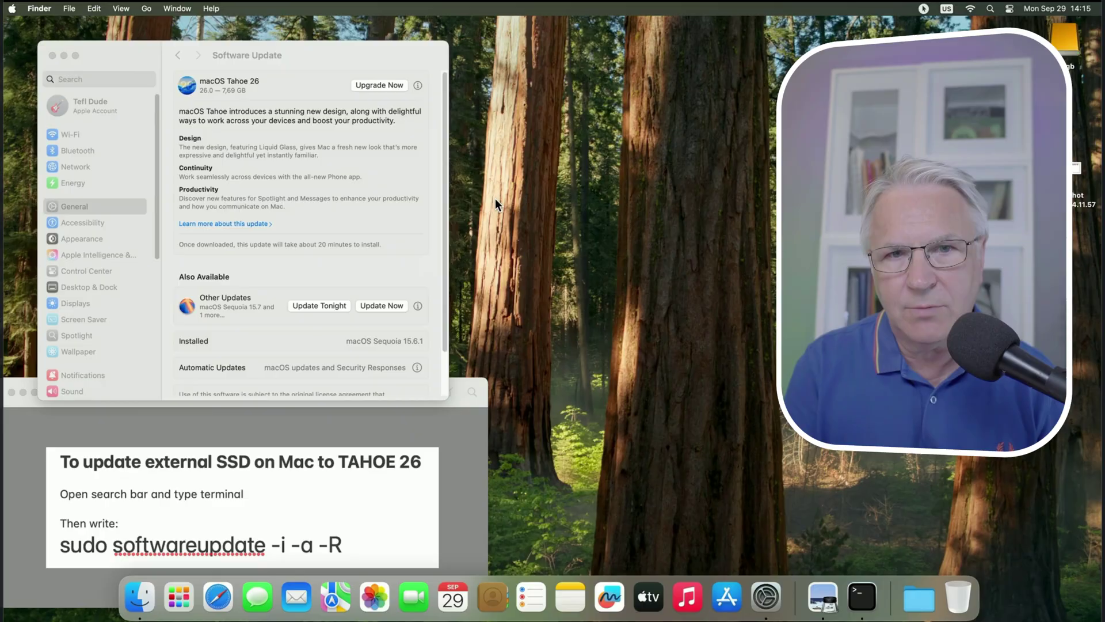
{"action": "left_click", "coordinate": [496, 195]}
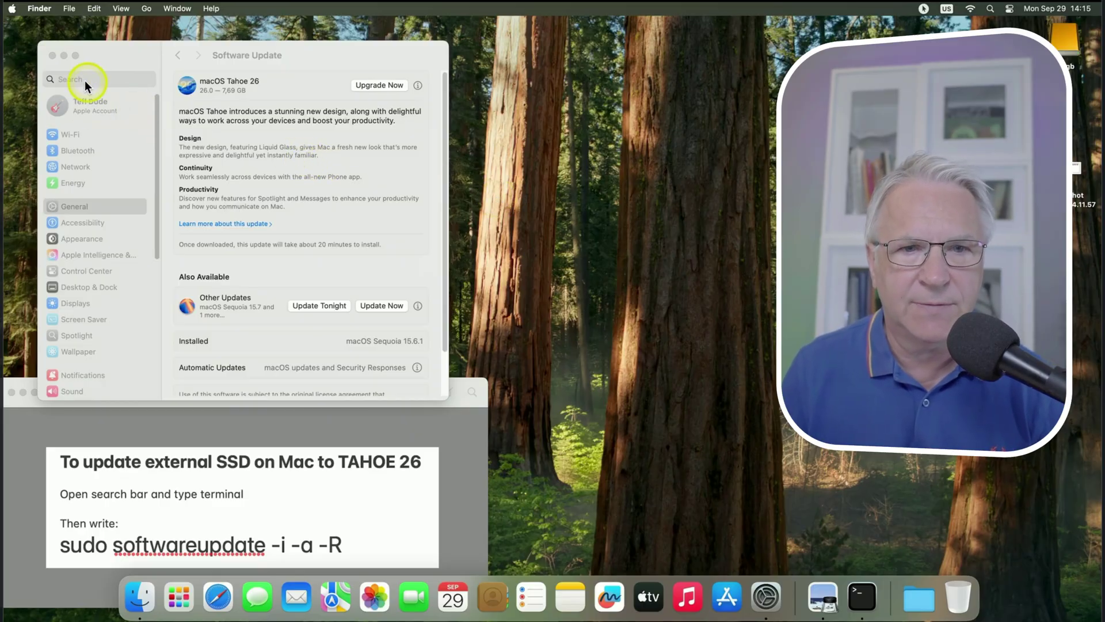
{"action": "left_click", "coordinate": [52, 56]}
Restart the Mac from the Apple menu.
{"action": "left_click", "coordinate": [11, 8]}
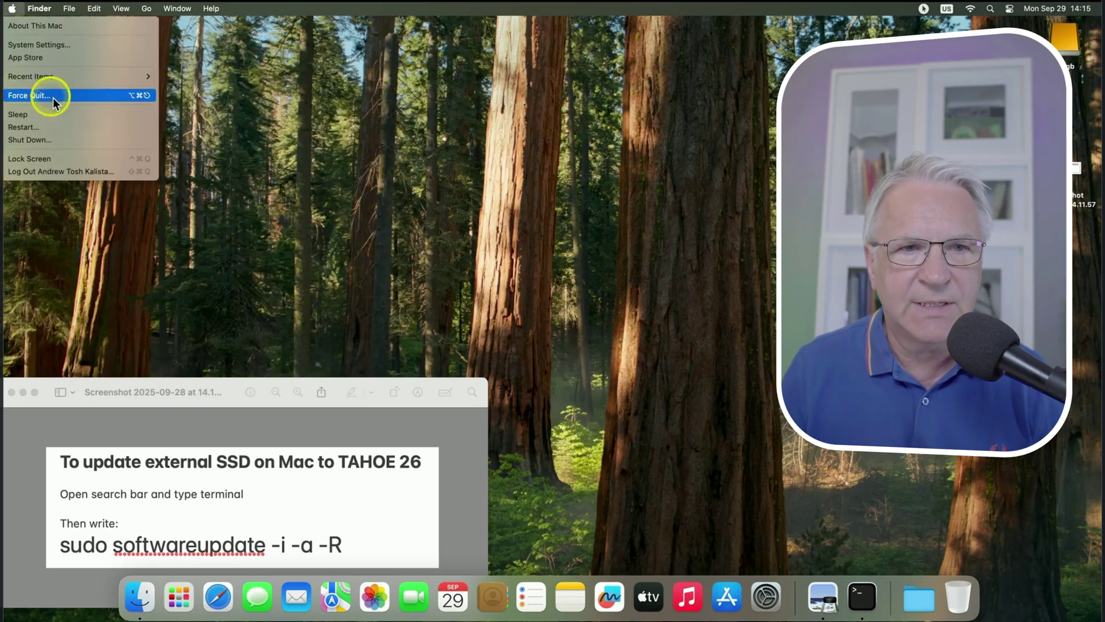
{"action": "left_click", "coordinate": [90, 126]}
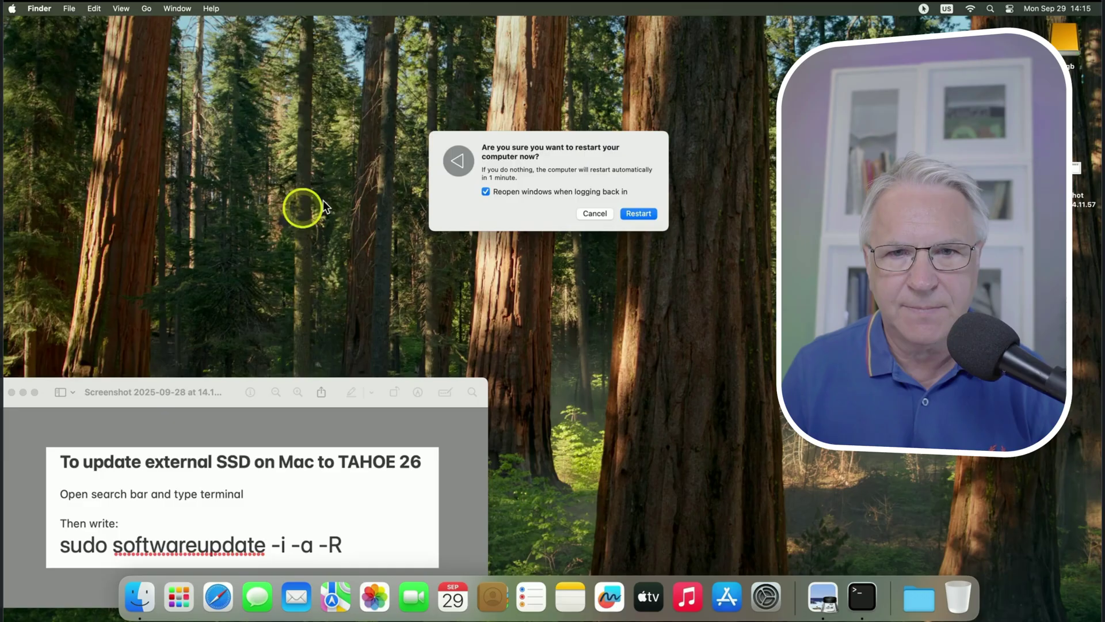
{"action": "left_click", "coordinate": [635, 214]}
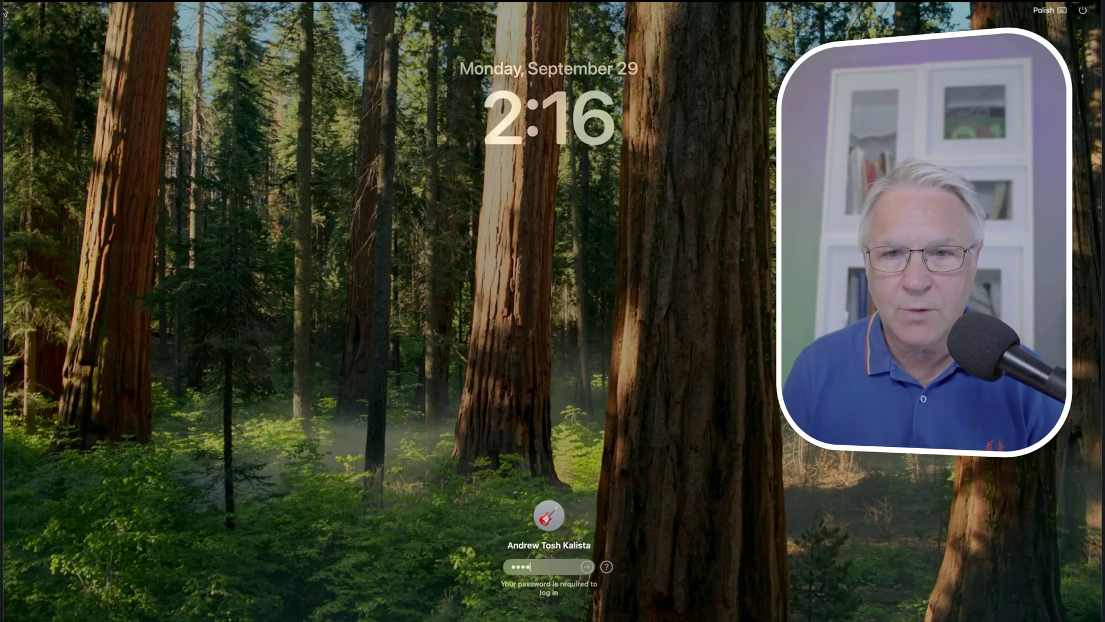
Log in and unlock the internal Macintosh HD - Data disk with its disk password.
{"action": "key", "text": "Return"}
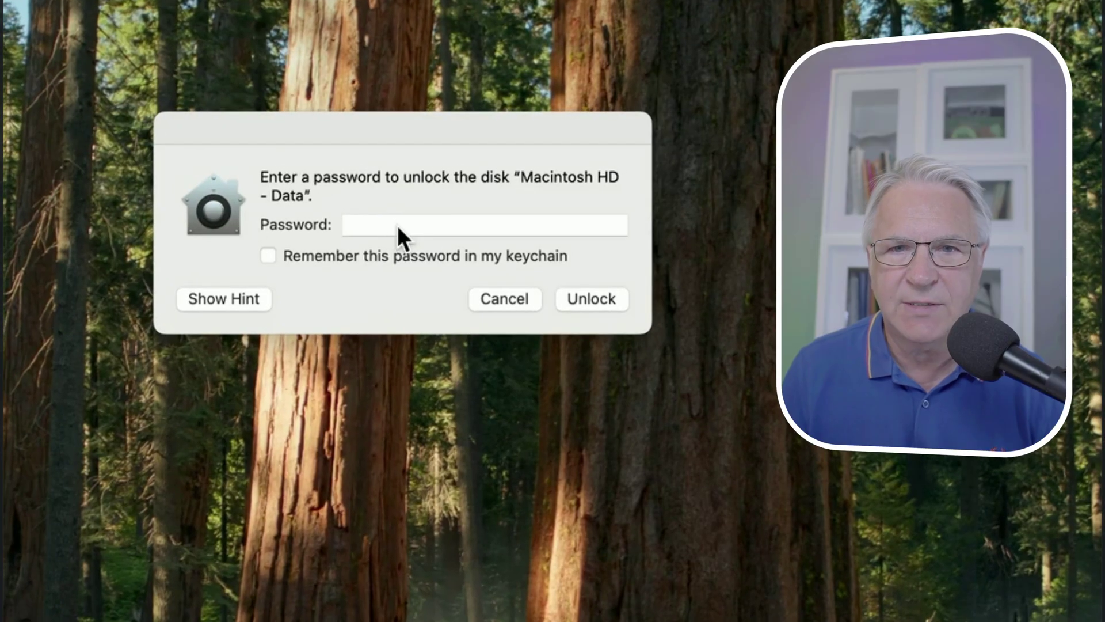
{"action": "left_click", "coordinate": [418, 218]}
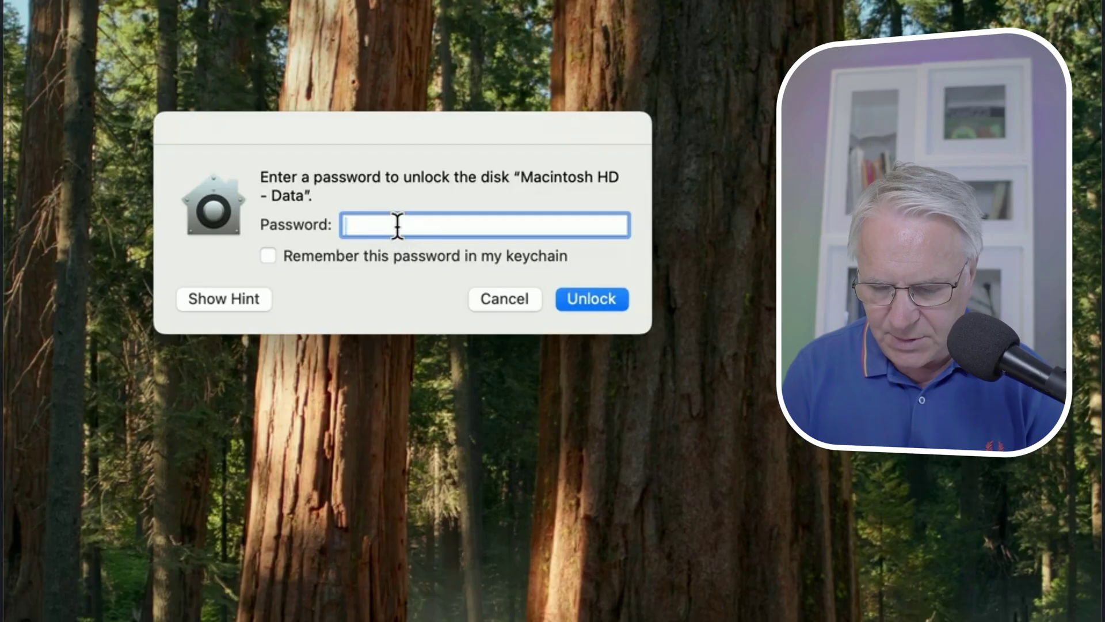
{"action": "type", "text": "••••"}
{"action": "key", "text": "Return"}
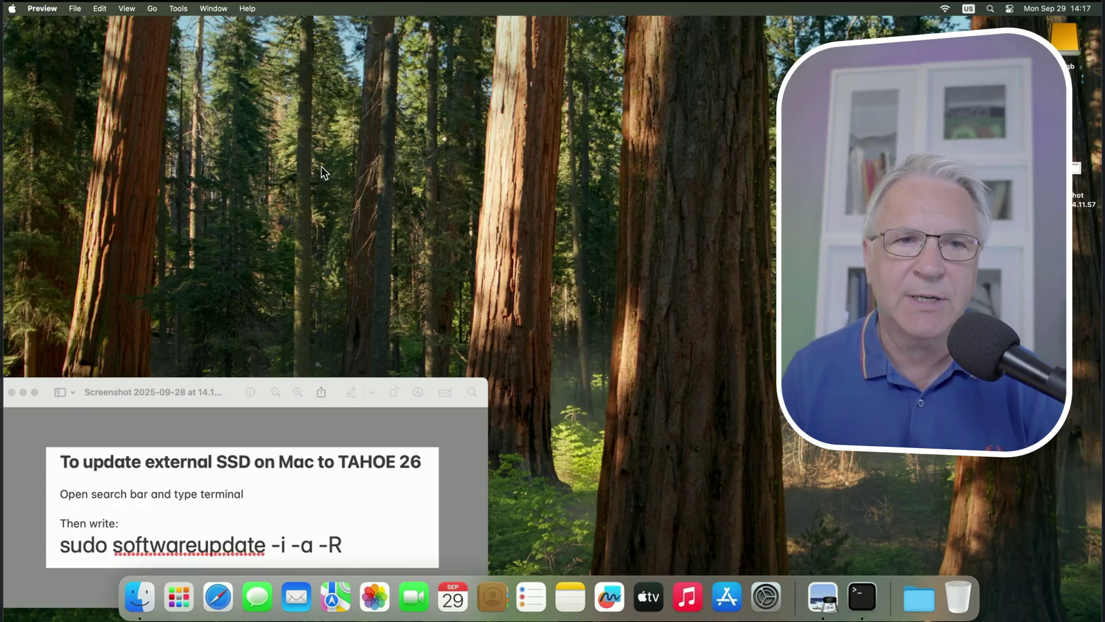
Open Software Update in System Settings and choose Upgrade Now for macOS Tahoe 26.
{"action": "left_click", "coordinate": [14, 9]}
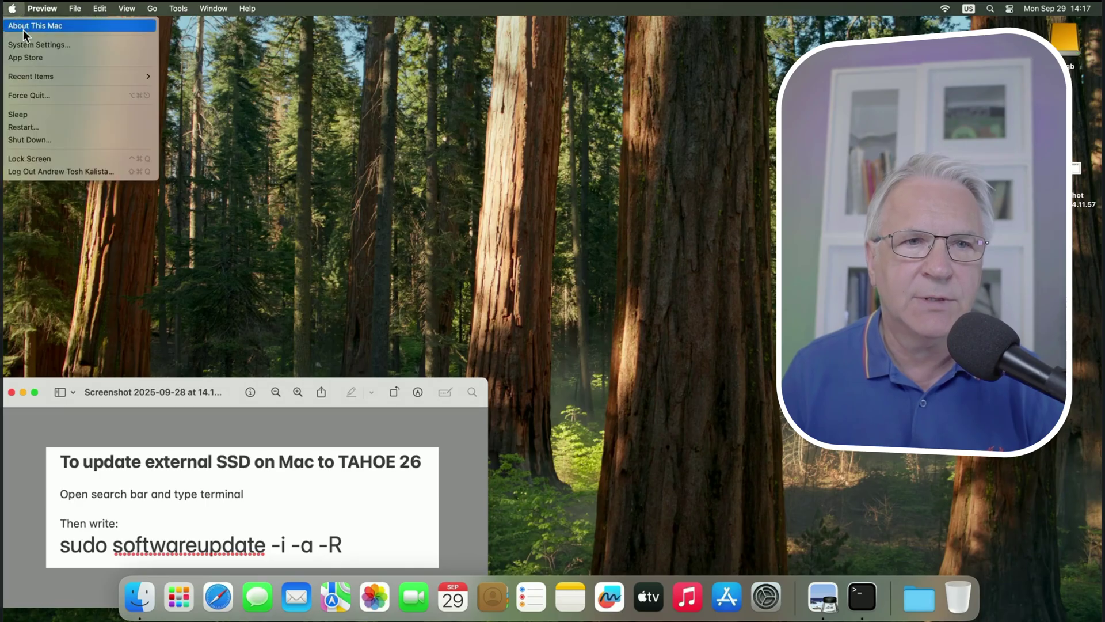
{"action": "left_click", "coordinate": [37, 46]}
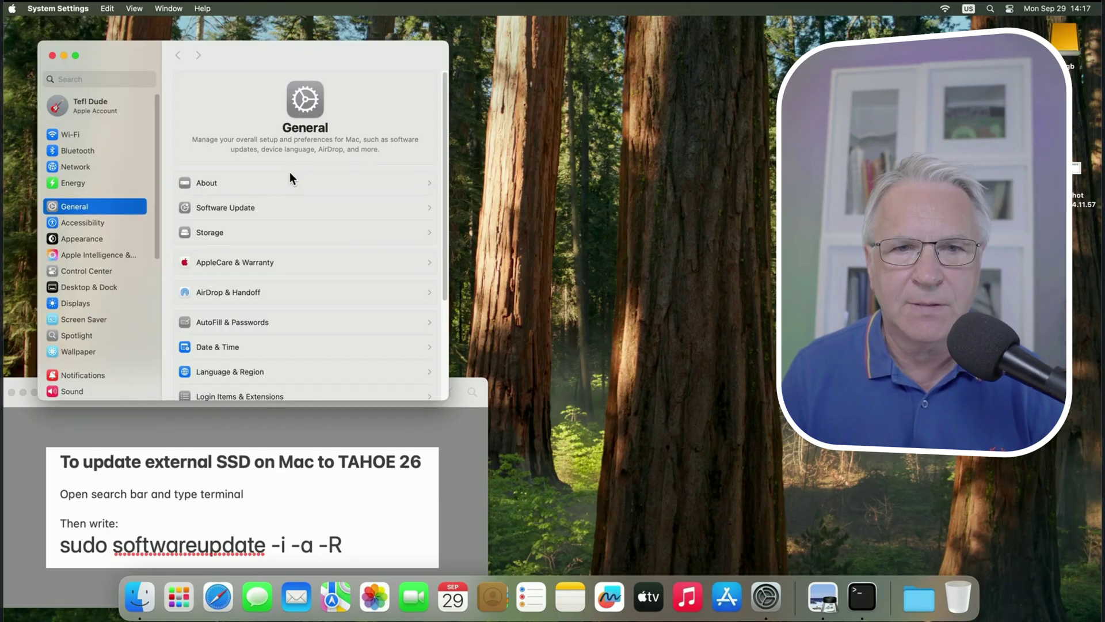
{"action": "left_click", "coordinate": [257, 207]}
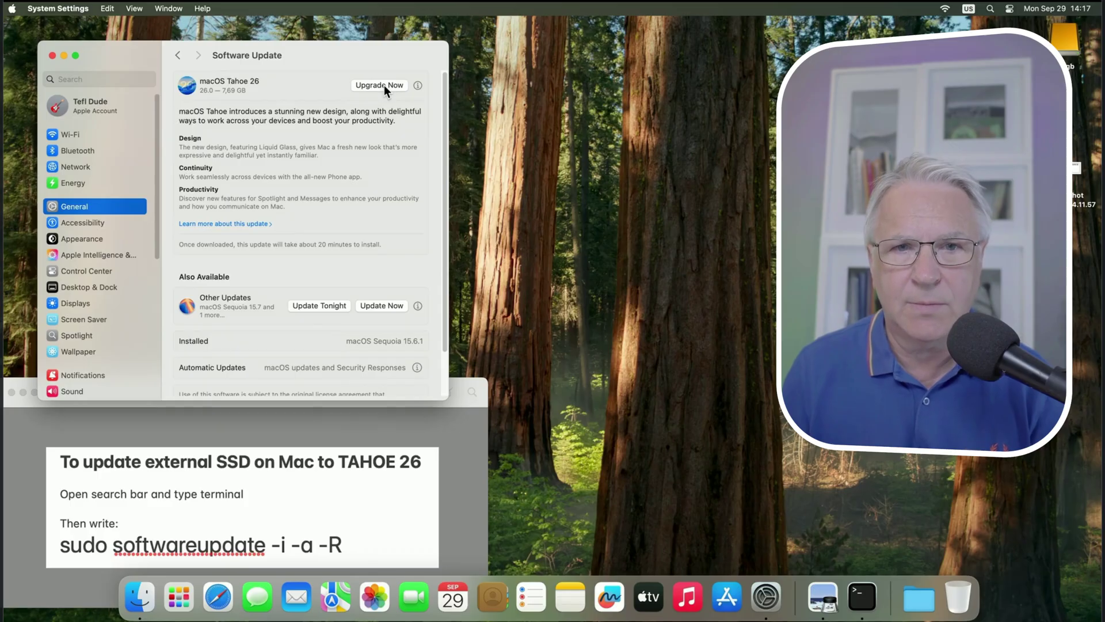
{"action": "left_click", "coordinate": [385, 85]}
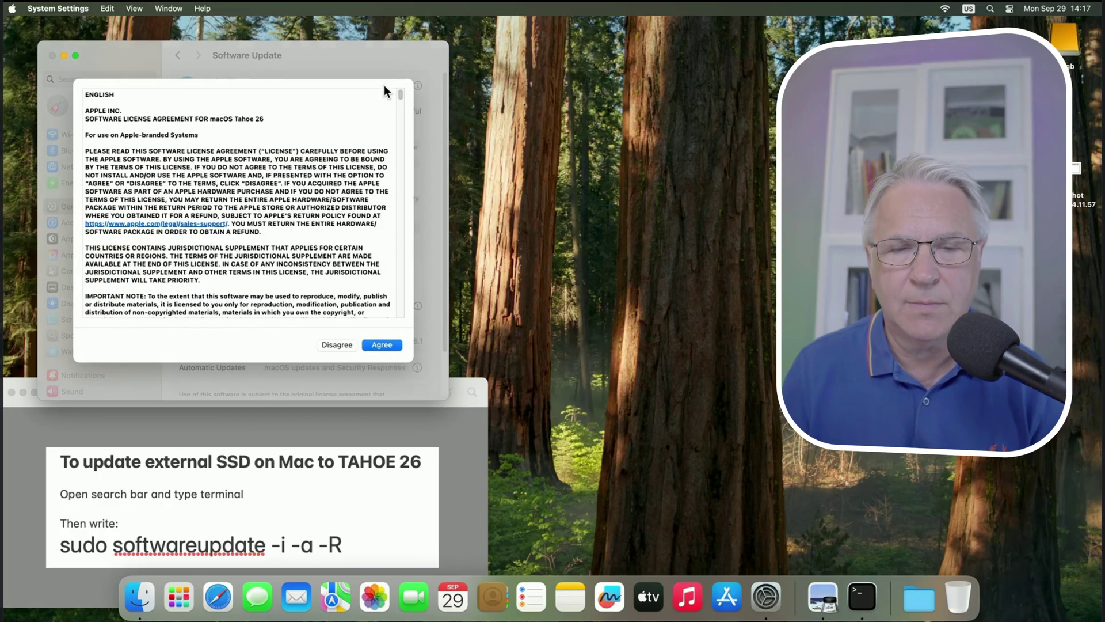
Accept the Tahoe licence and submit the admin password to begin downloading.
{"action": "left_click", "coordinate": [391, 346]}
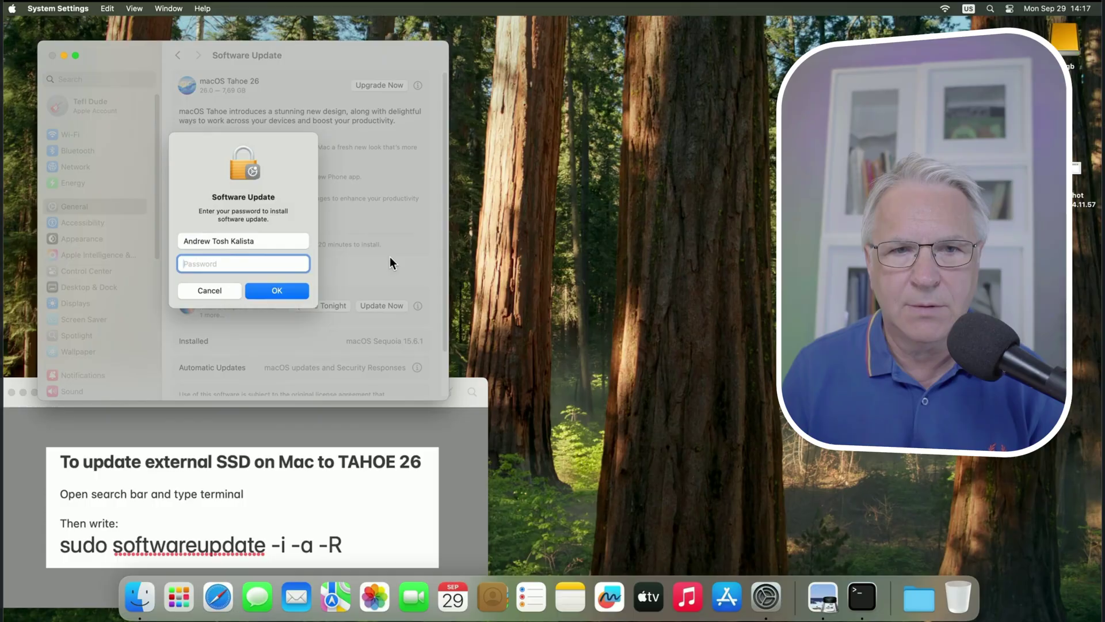
{"action": "type", "text": "•"}
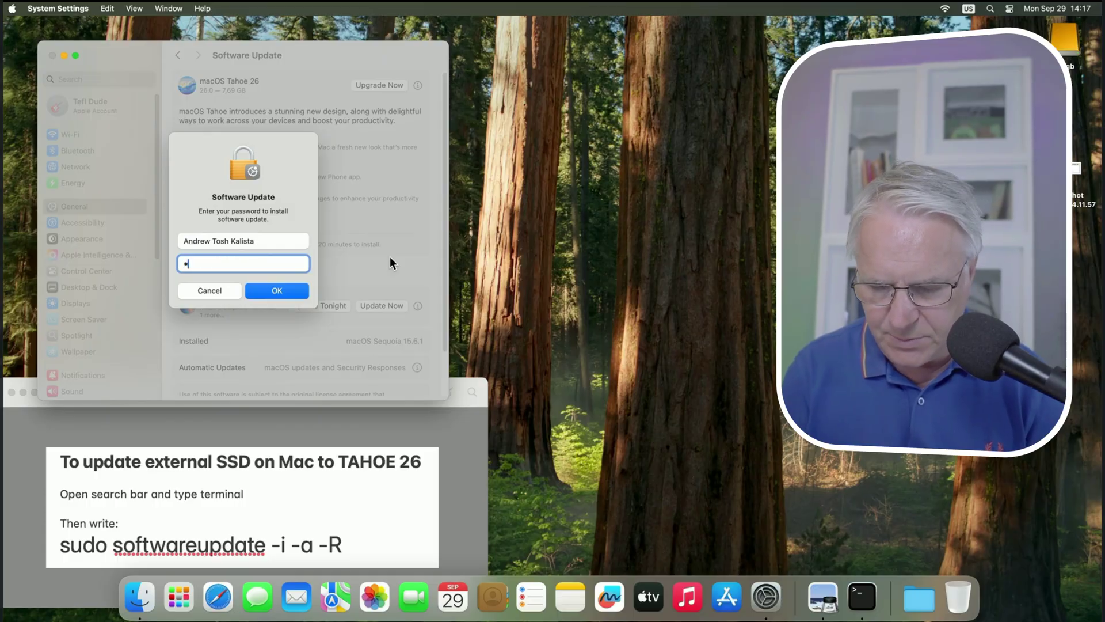
{"action": "type", "text": "••••"}
{"action": "key", "text": "Return"}
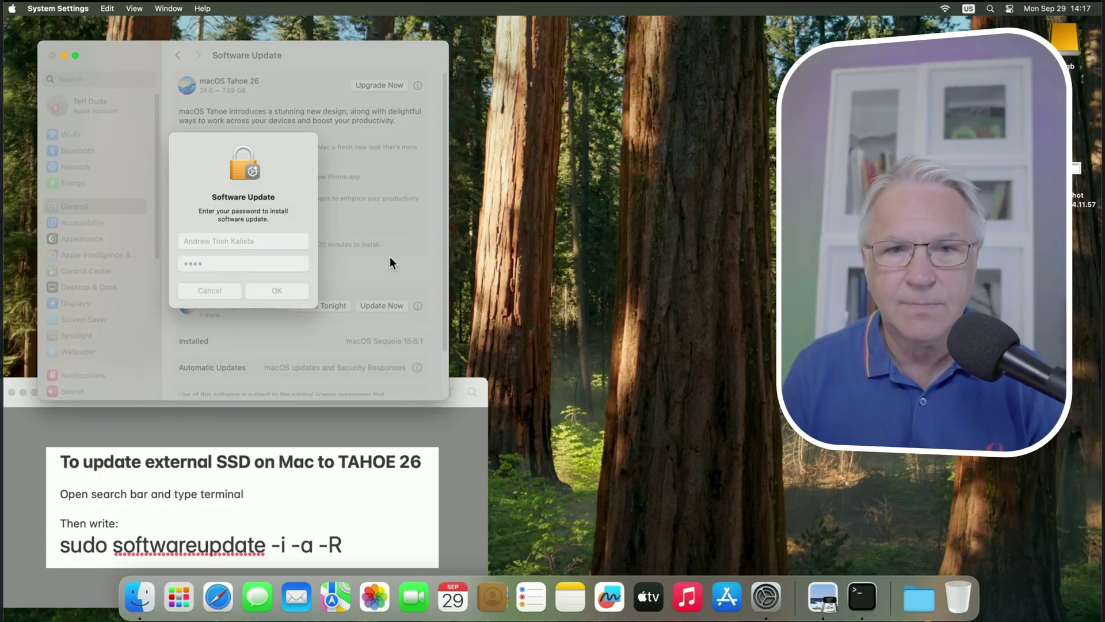